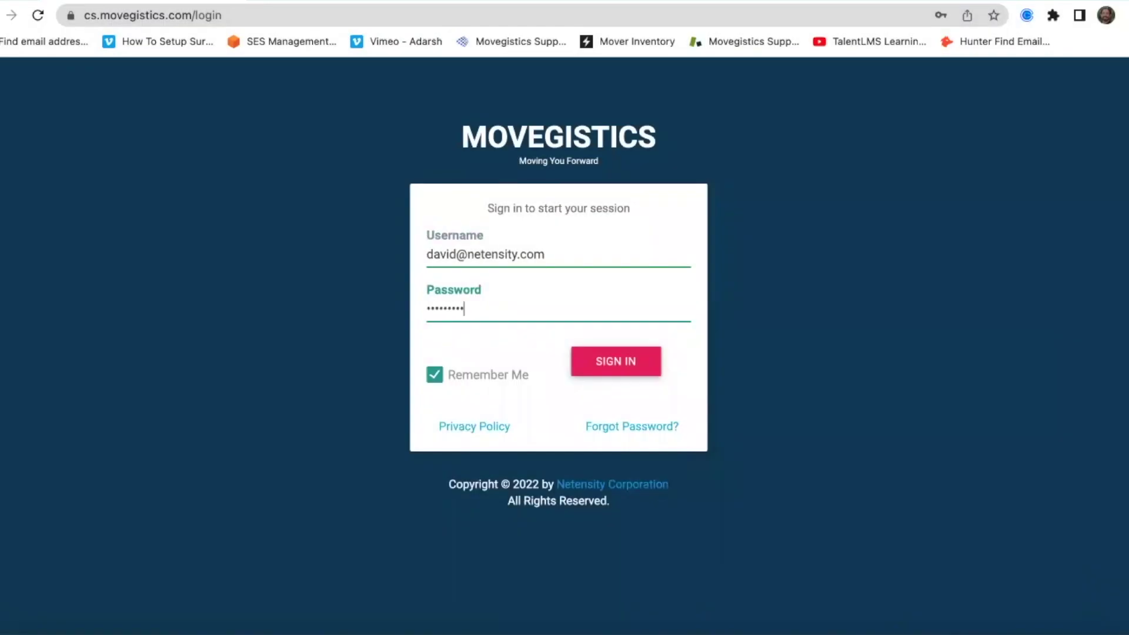
Finish the remembered password and sign in to Movegistics
type("•")
left_click(616, 367)
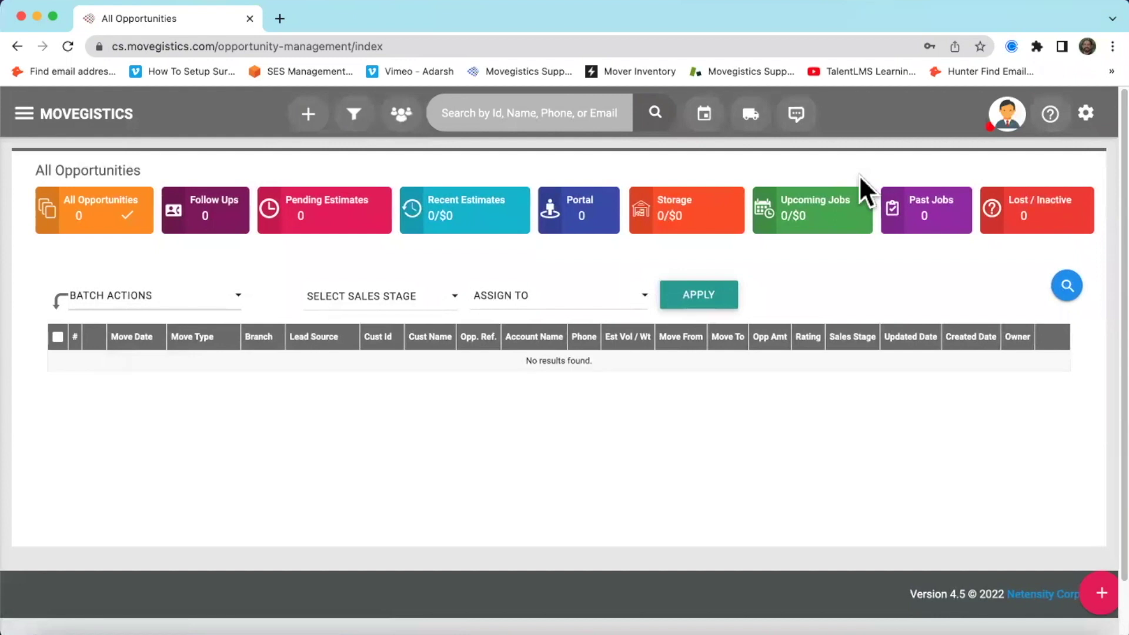
Launch Quick Setup from the settings gear to reach the Company Profile form
left_click(1088, 118)
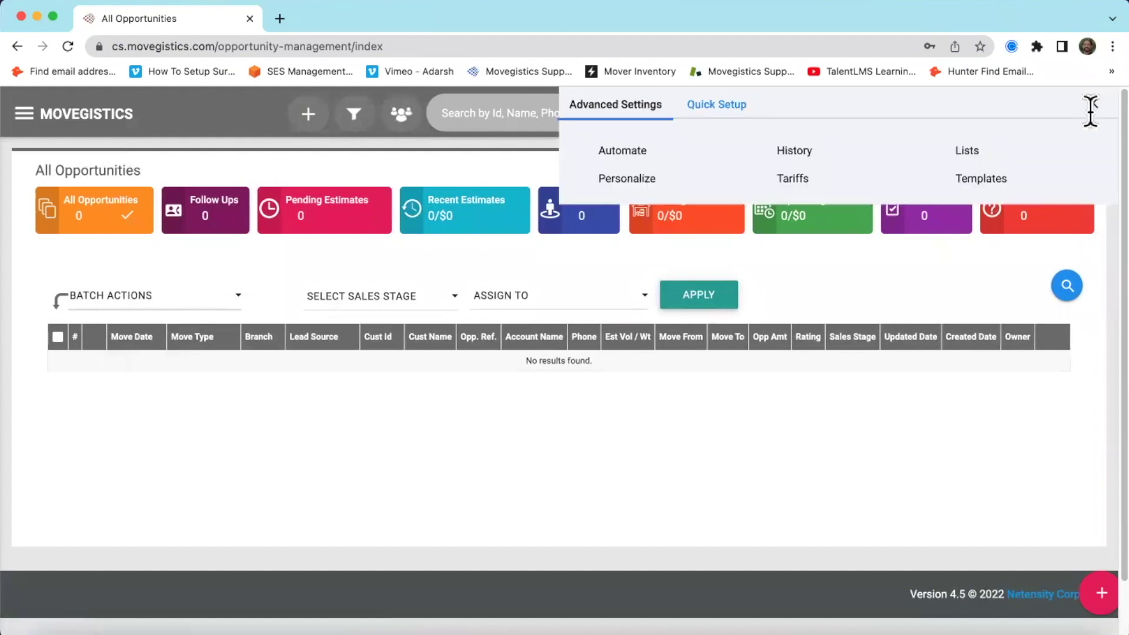
left_click(724, 104)
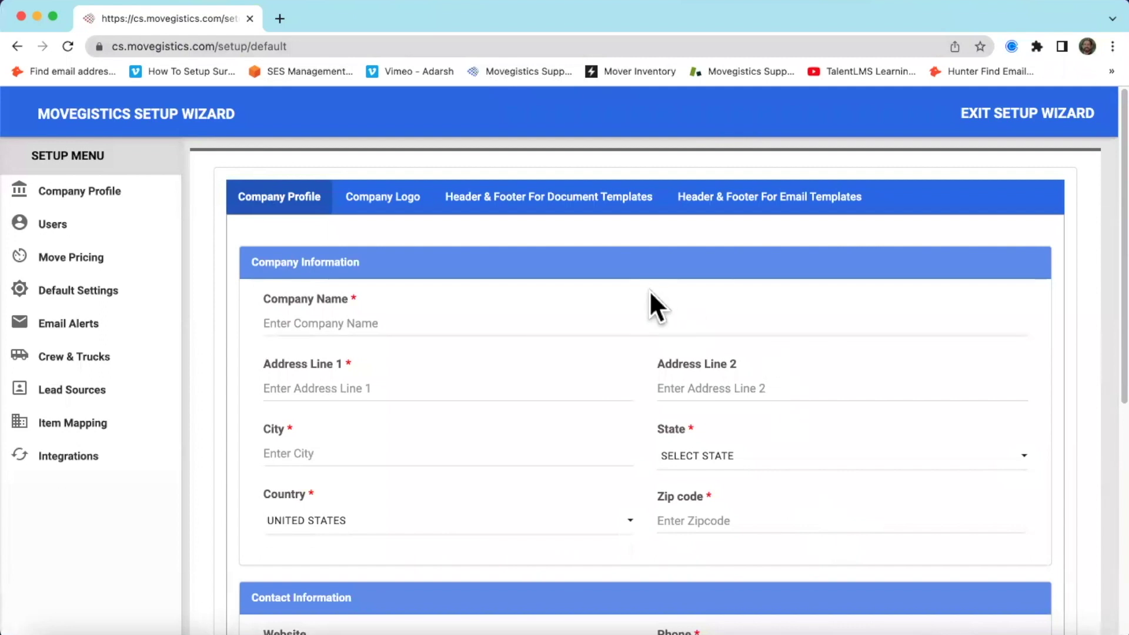
scroll(649, 290, "down", 1)
scroll(650, 293, "down", 5)
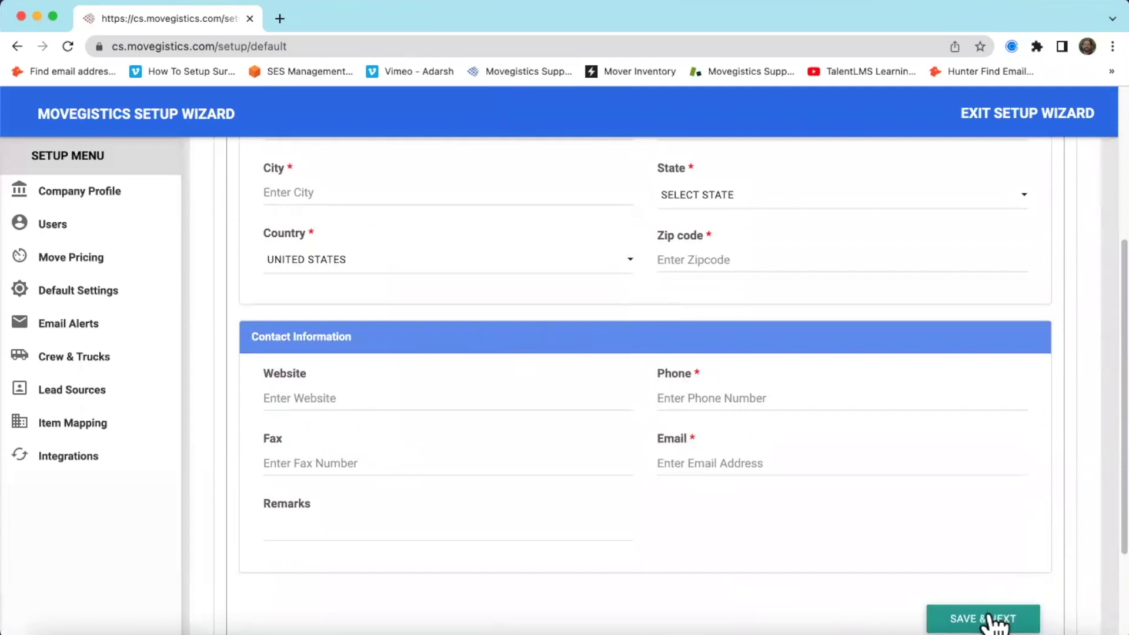
scroll(1027, 456, "up", 3)
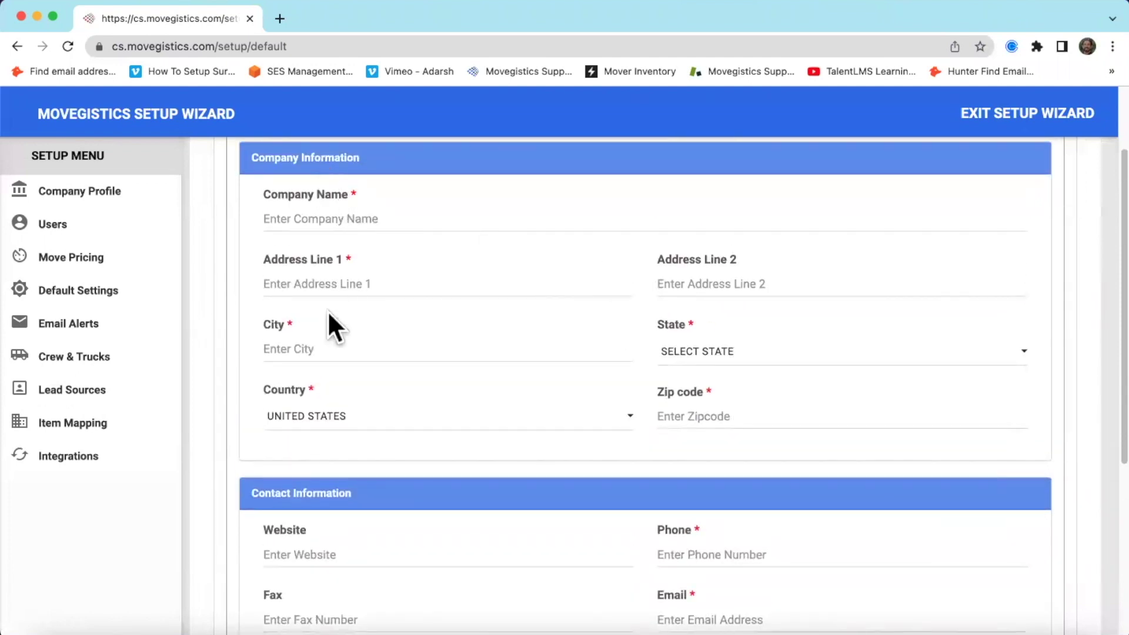
scroll(303, 493, "up", 1)
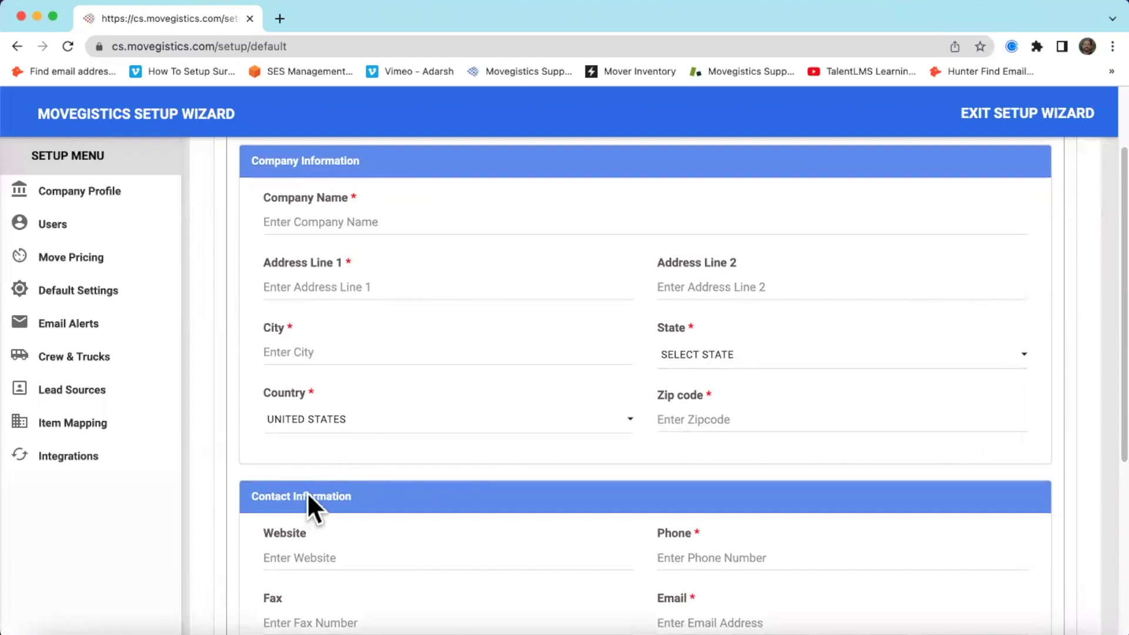
Show the Move Pricing Hourly Rates tab, scrolled down to its men, trucks and prices table
left_click(71, 255)
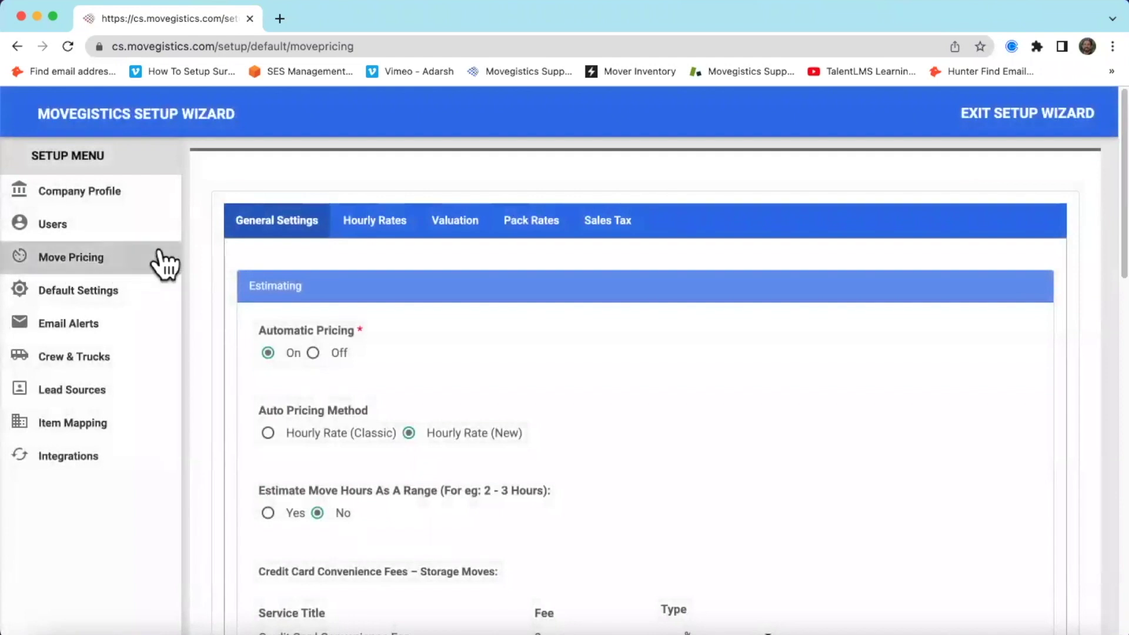
left_click(372, 231)
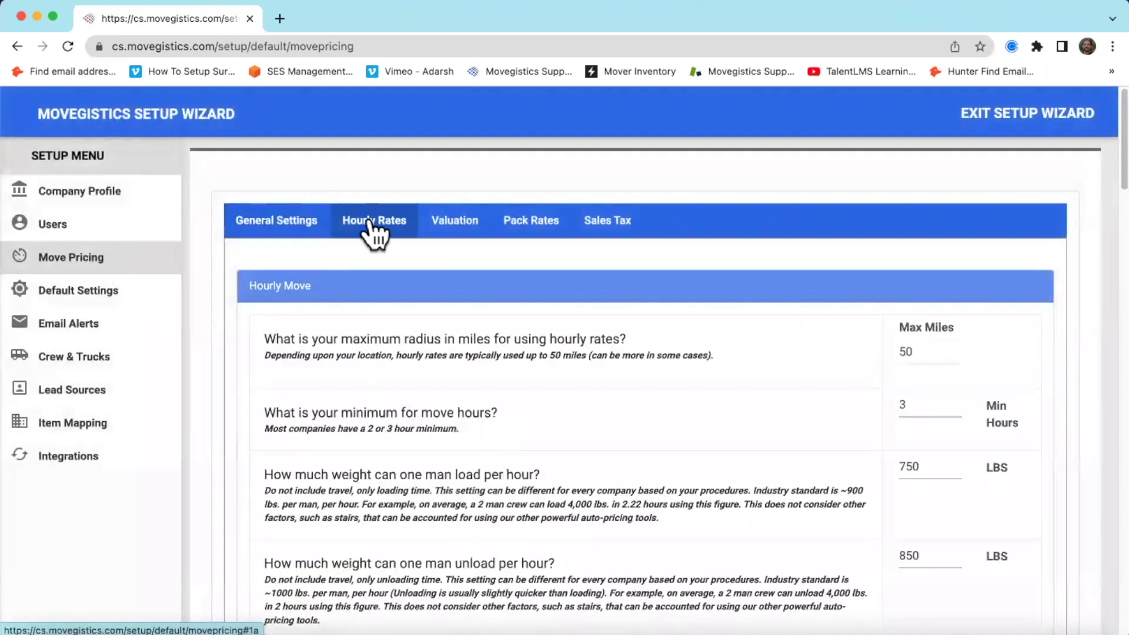
scroll(407, 329, "down", 1)
scroll(407, 330, "down", 1)
scroll(407, 333, "down", 3)
scroll(407, 333, "down", 1)
scroll(409, 336, "down", 1)
scroll(409, 335, "down", 3)
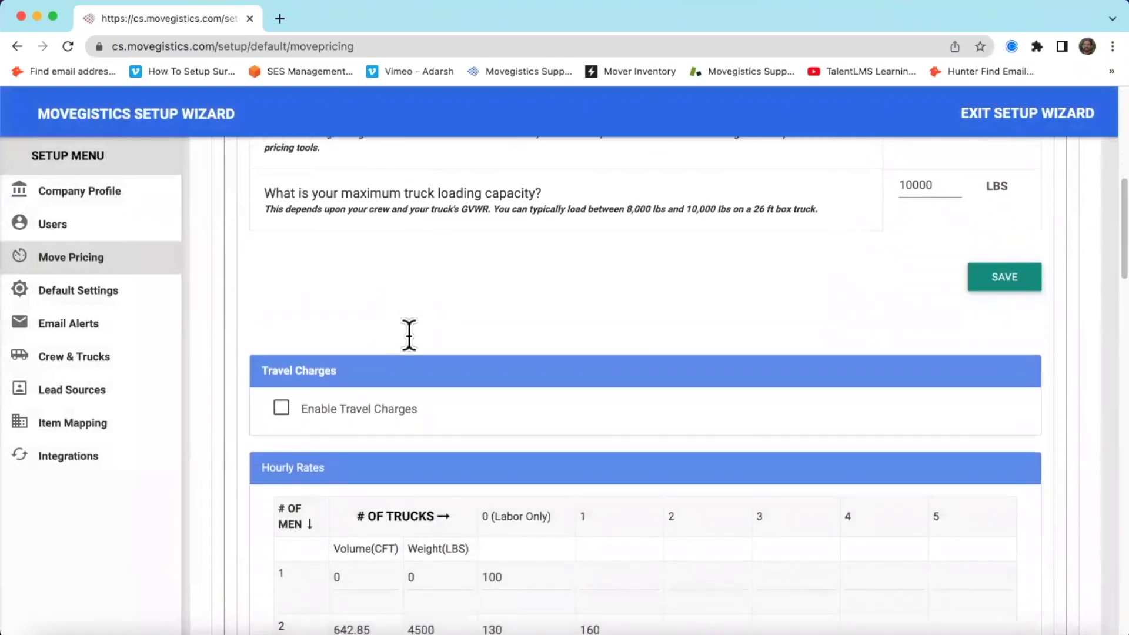
scroll(409, 335, "down", 1)
scroll(409, 335, "down", 1)
scroll(409, 335, "down", 2)
scroll(409, 335, "down", 1)
scroll(474, 336, "down", 1)
scroll(474, 337, "down", 1)
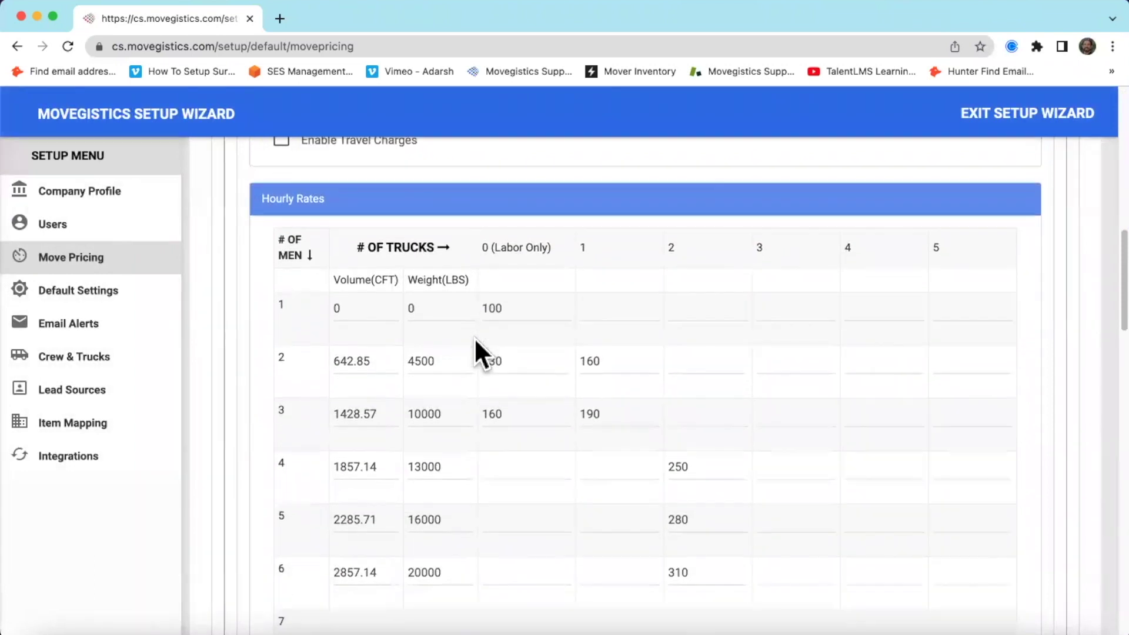
scroll(474, 340, "down", 1)
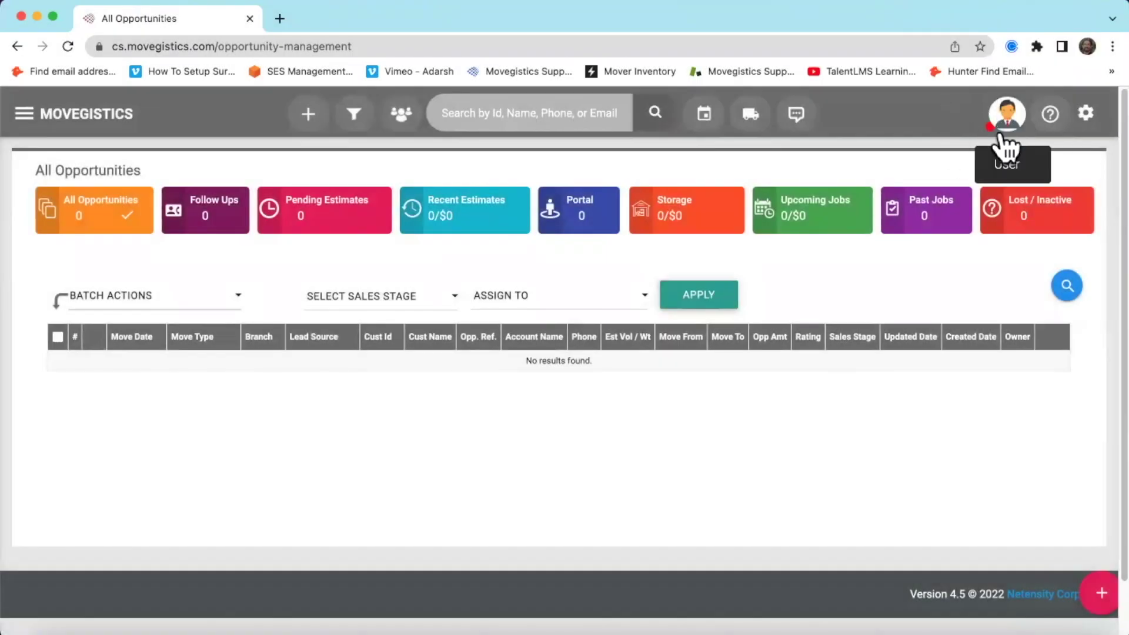
Request a verification email from the user avatar menu
left_click(1019, 120)
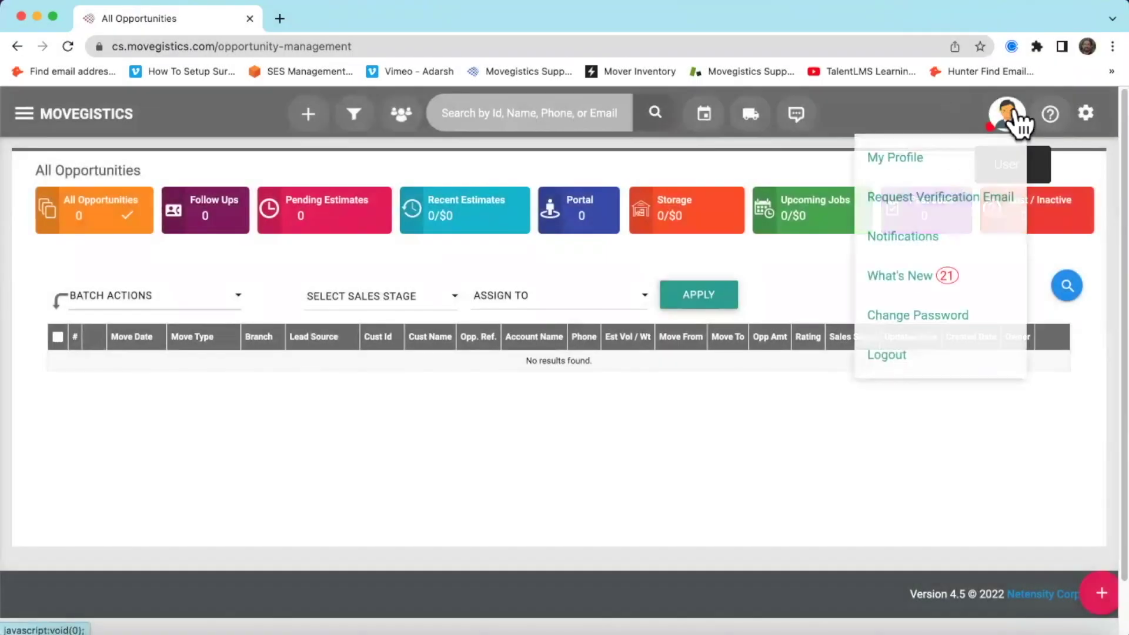
left_click(960, 201)
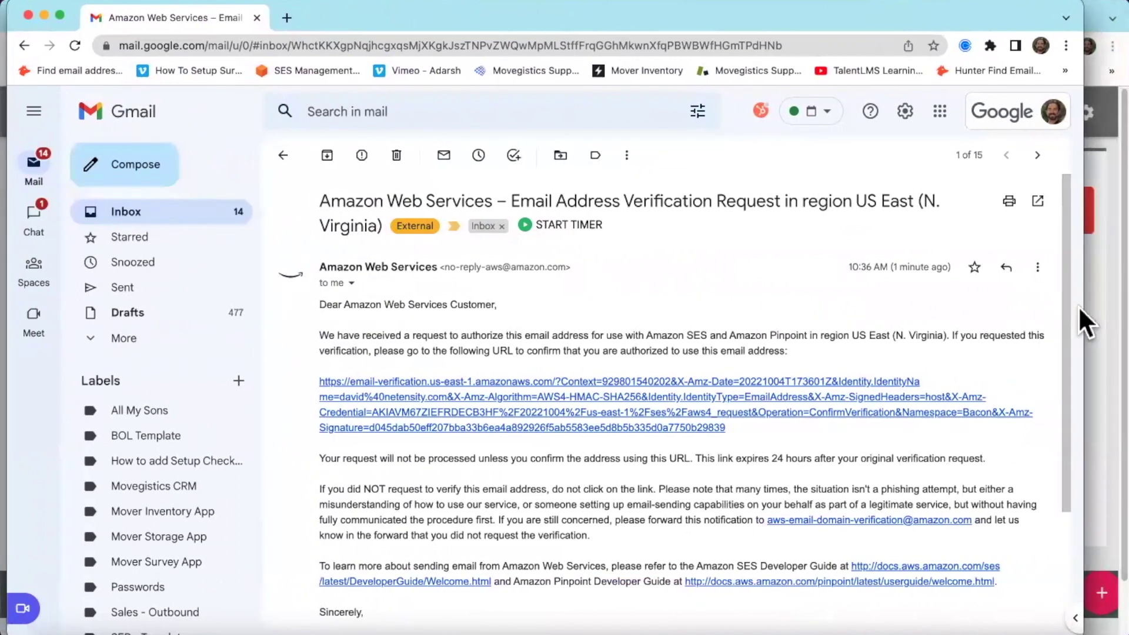
Widen the mail window and follow the AWS email-verification link
left_click_drag(1085, 310, 1125, 308)
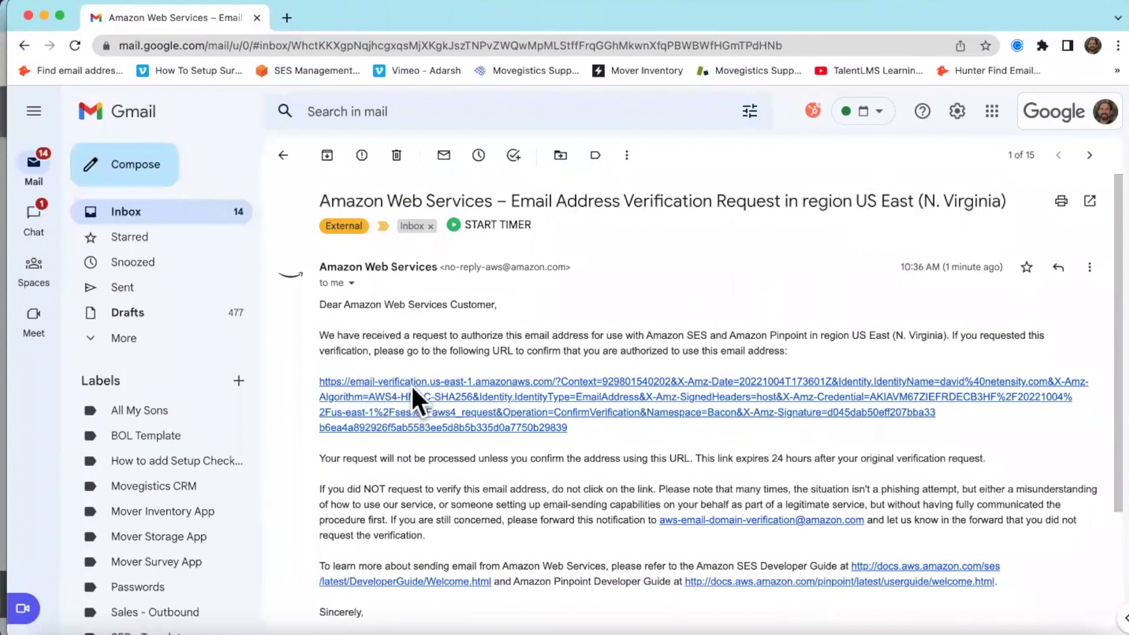
left_click(416, 392)
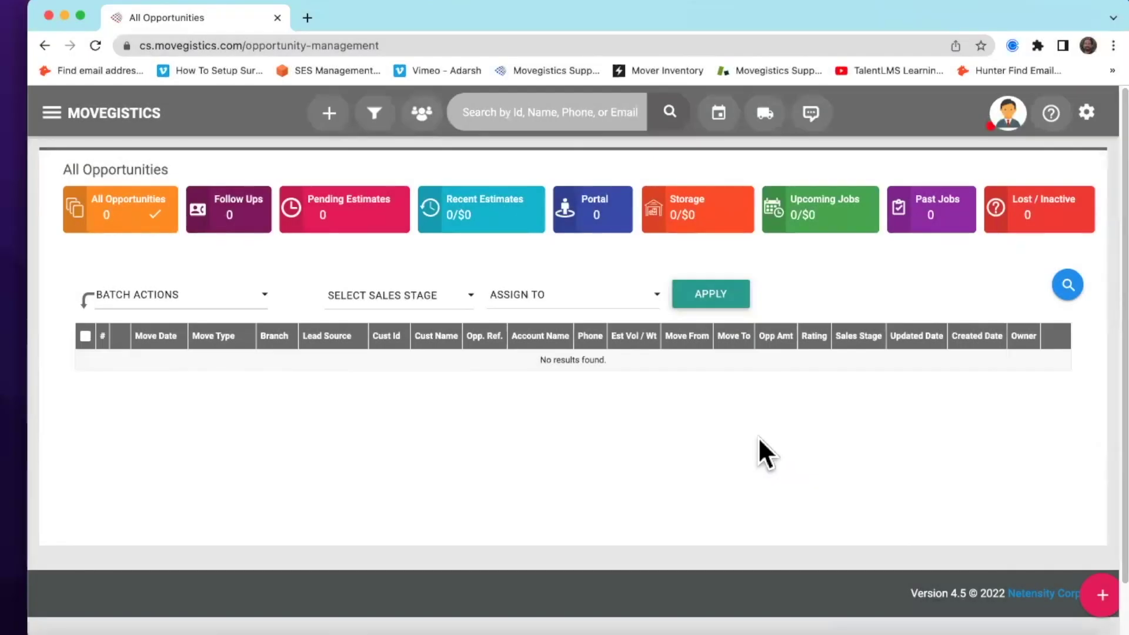
Go to My Profile from the avatar menu to reach Update Employee
left_click(1009, 121)
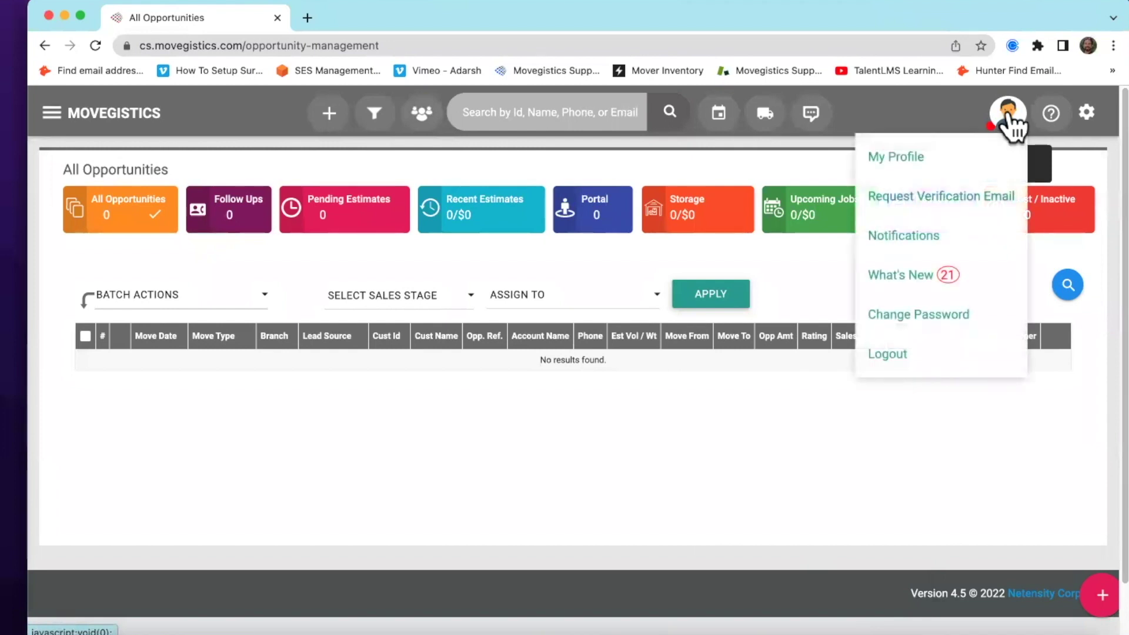
left_click(913, 158)
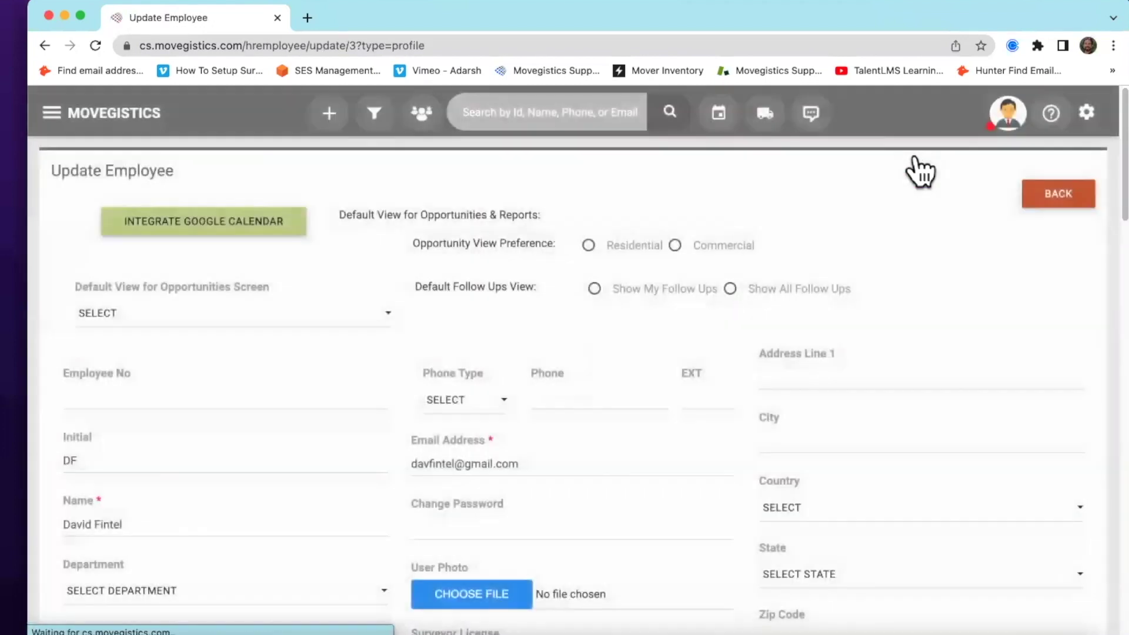
Start Google Calendar integration with the personal account, proceeding past the unverified-app warning
left_click(201, 224)
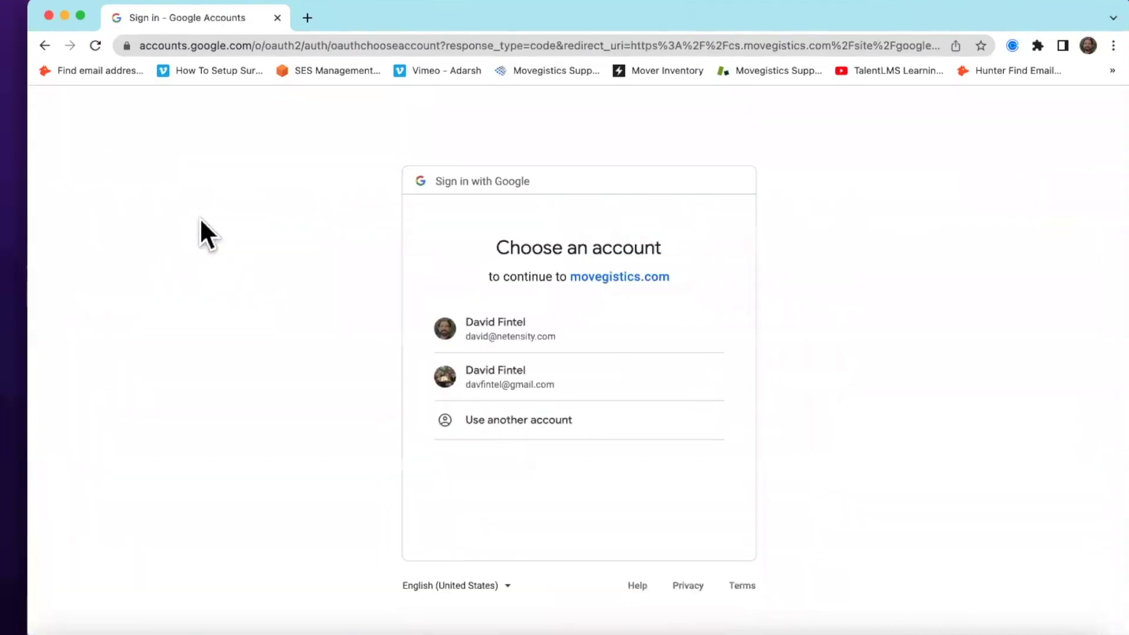
left_click(570, 379)
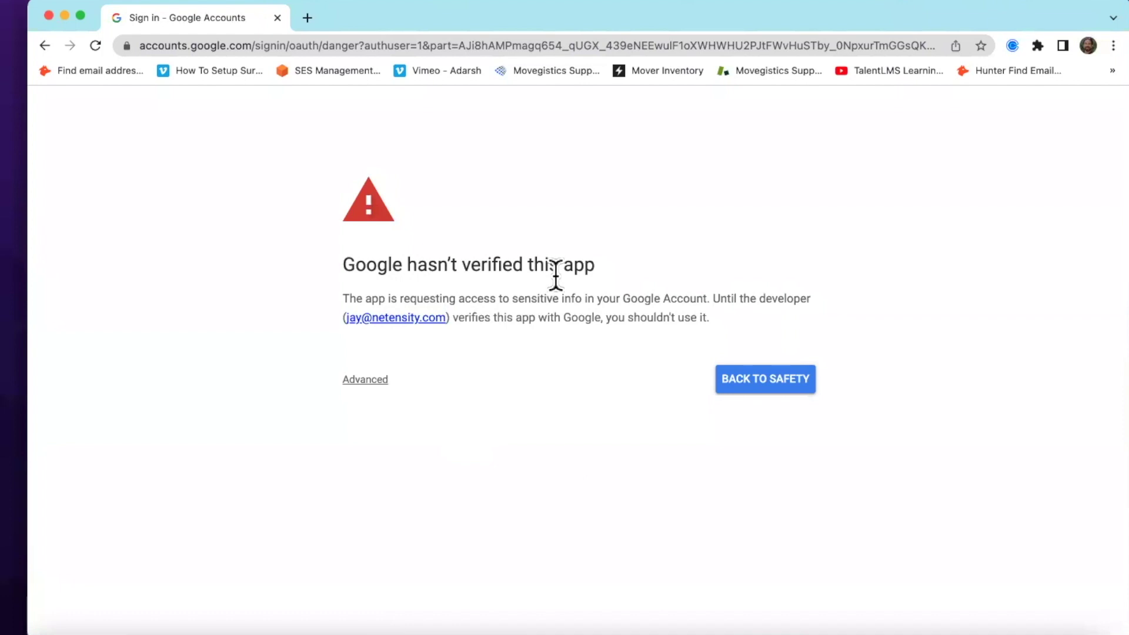
left_click(366, 380)
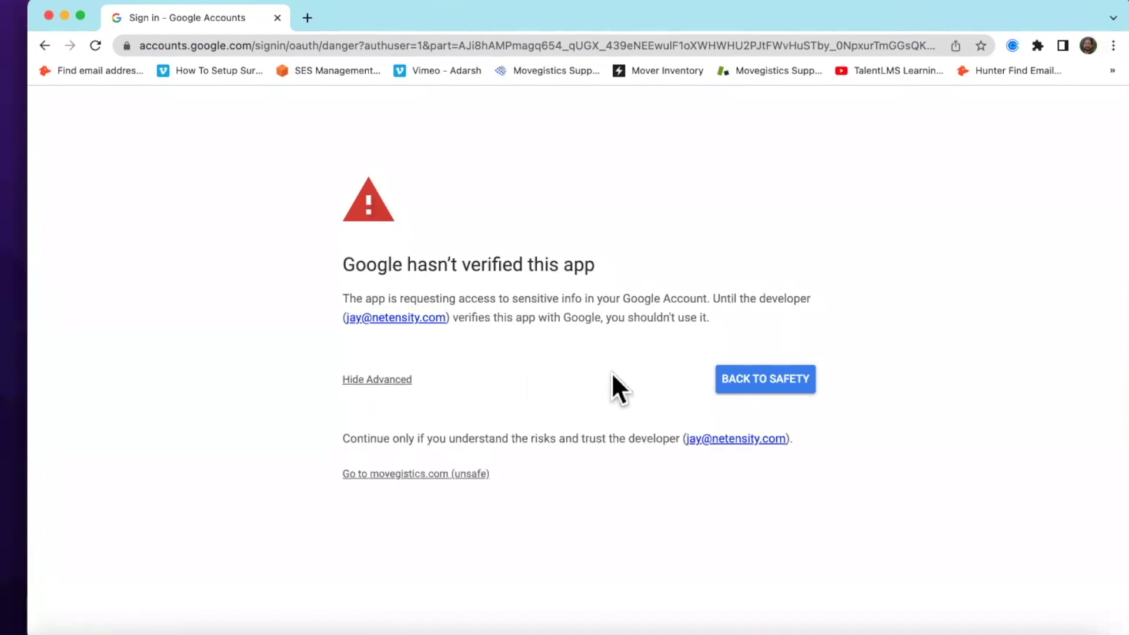
left_click(438, 476)
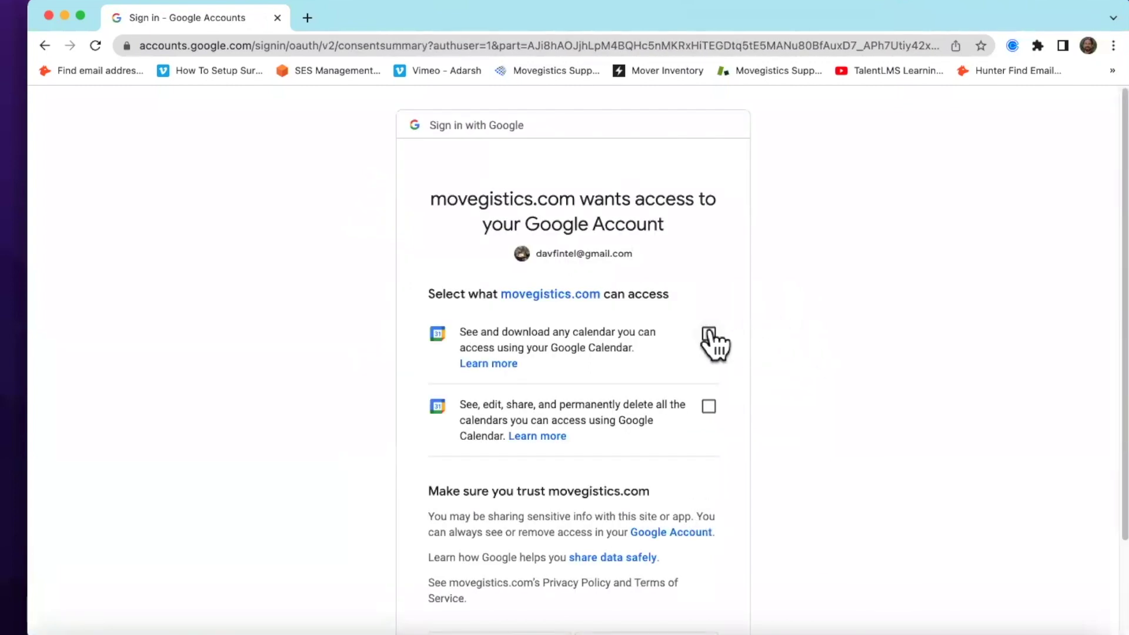
Grant movegistics.com both calendar view and calendar edit permissions
left_click(709, 334)
left_click(709, 406)
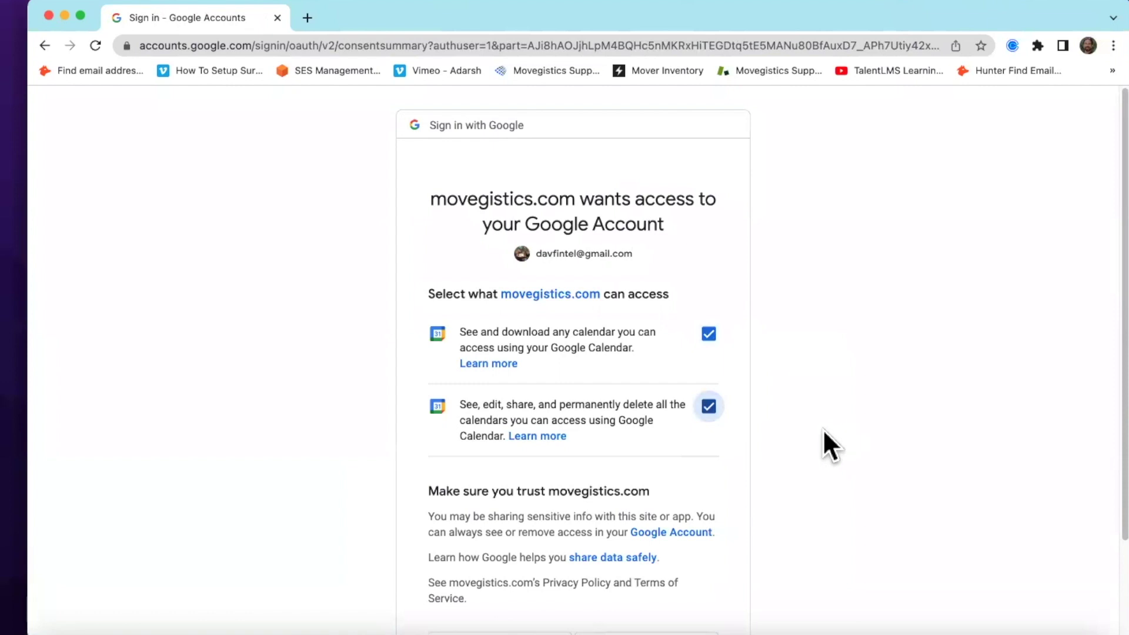
scroll(811, 430, "down", 3)
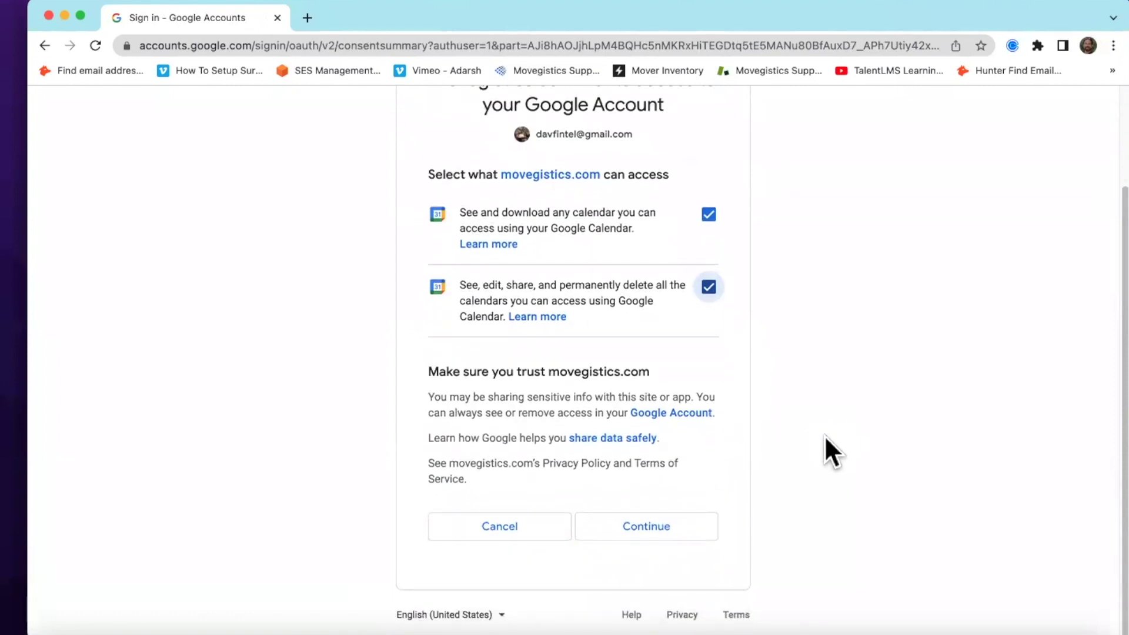
left_click(687, 525)
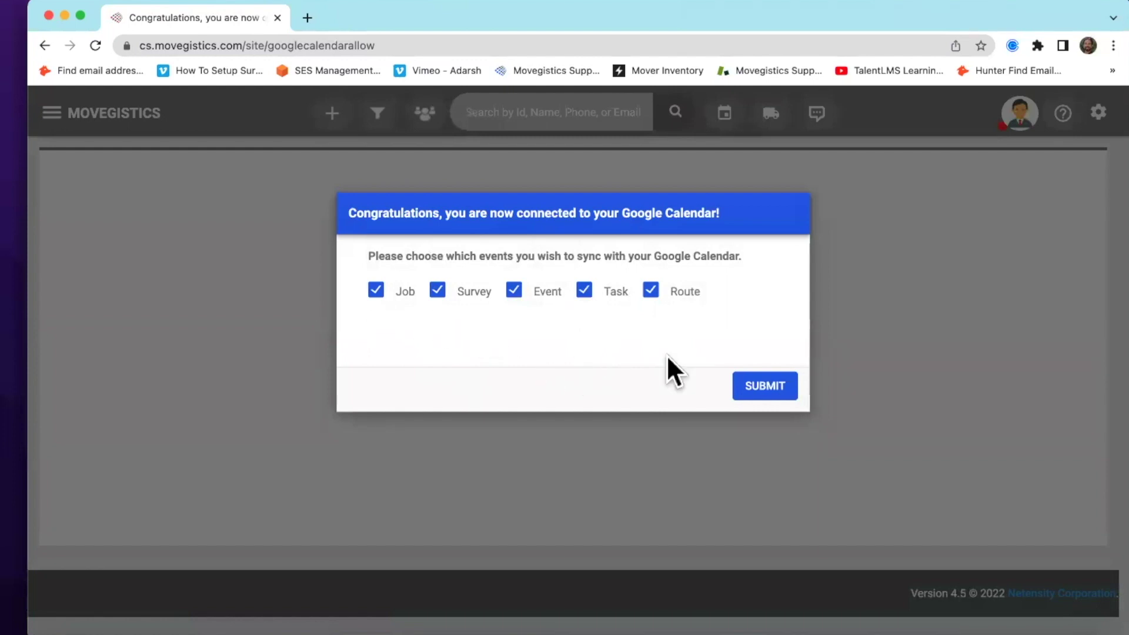
Submit calendar sync with Job, Survey, Event, Task and Route all checked
left_click(758, 389)
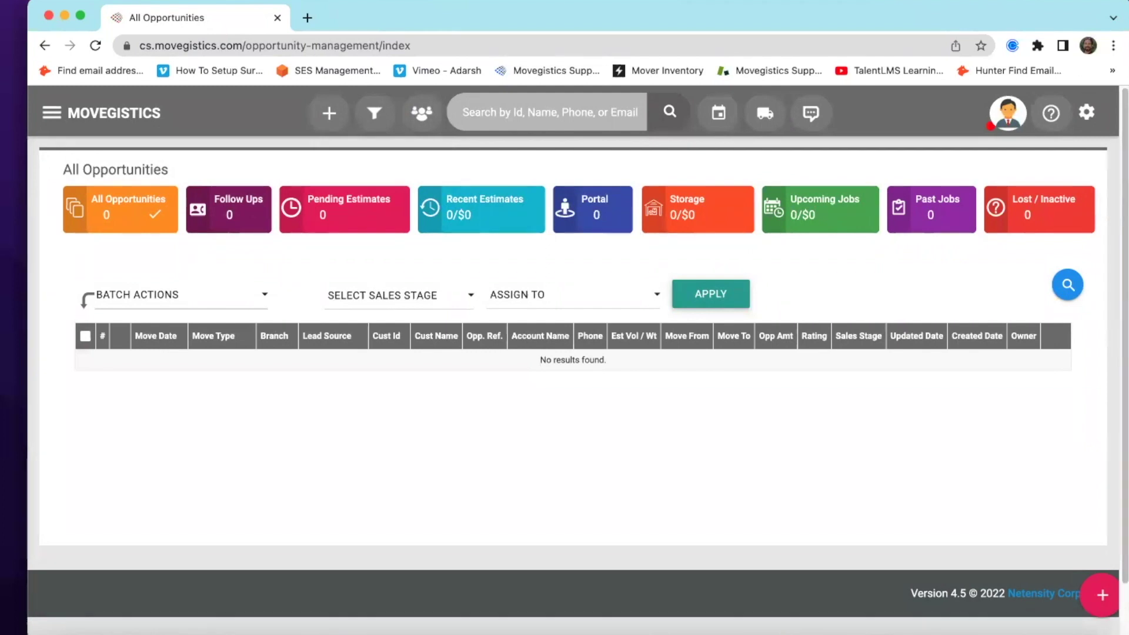
Reach Third Party Leads under Marketing in the main menu
left_click(49, 113)
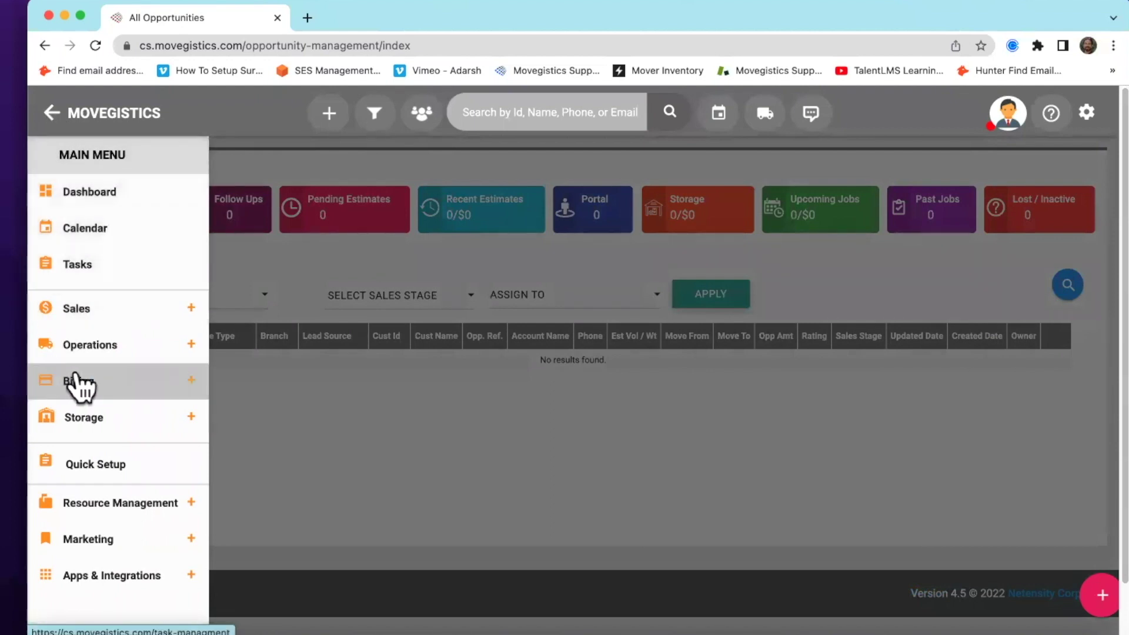
left_click(88, 543)
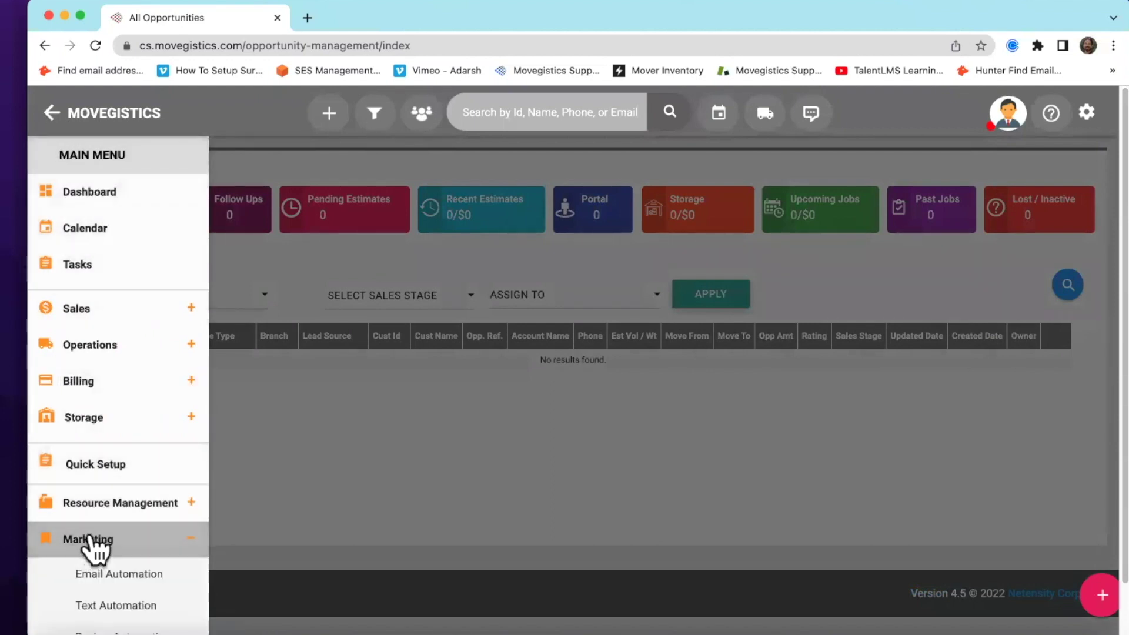
left_click(107, 521)
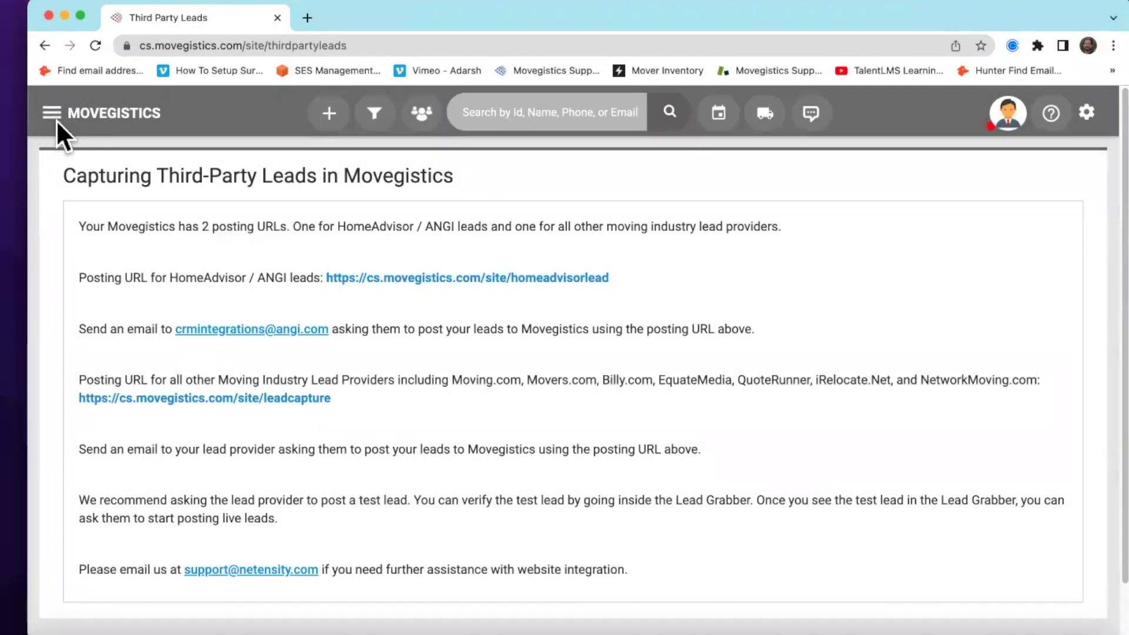
Reach Visual Estimator under Marketing in the main menu
left_click(51, 111)
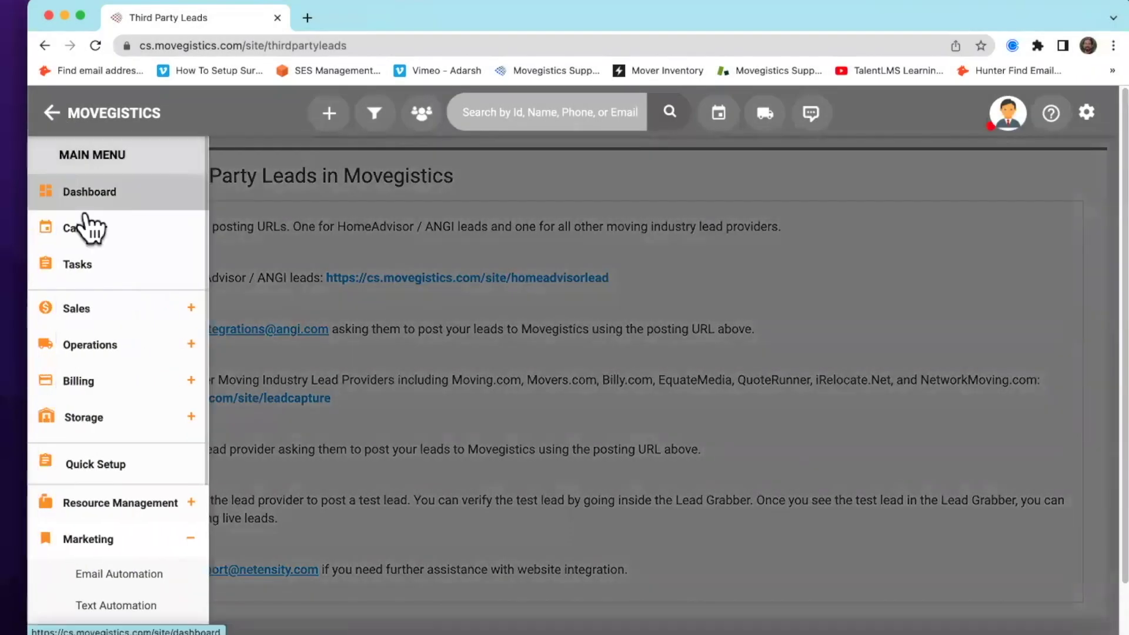
left_click(94, 541)
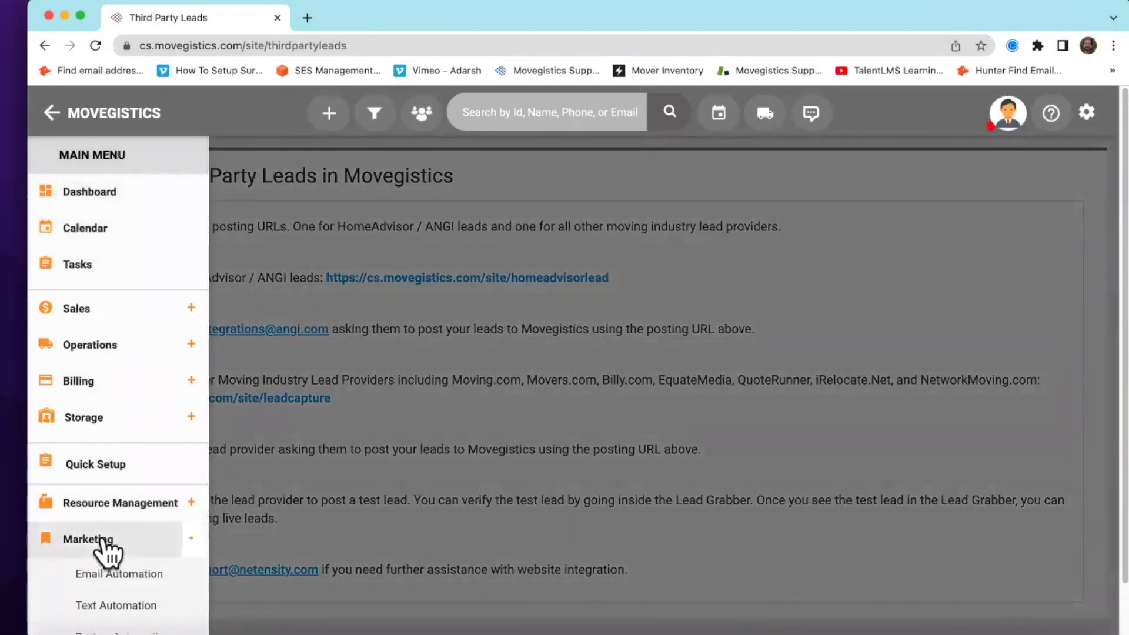
scroll(123, 521, "down", 3)
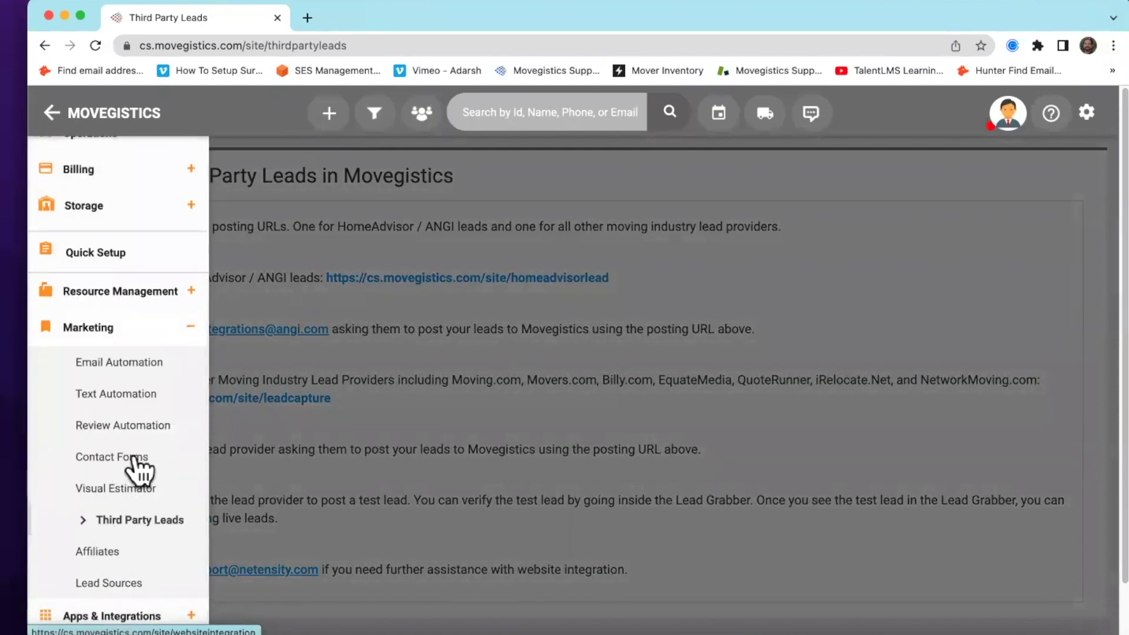
left_click(147, 459)
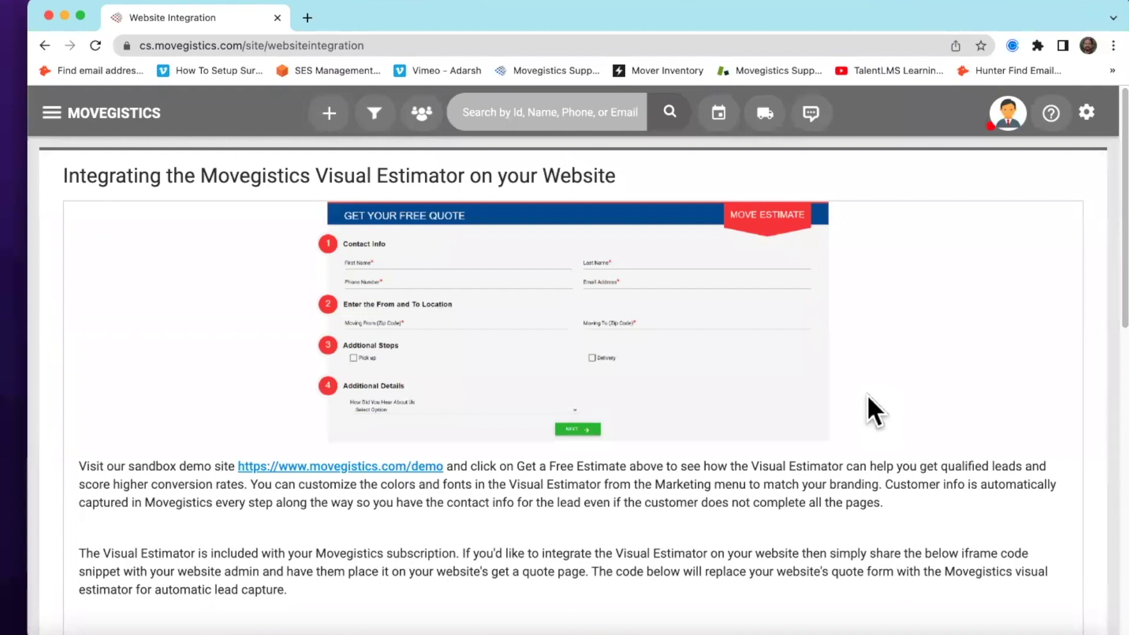
Scroll through the Visual Estimator and Lead Short Form iframe embed code sections on Website Integration
scroll(868, 395, "down", 1)
scroll(868, 438, "down", 5)
scroll(867, 447, "down", 3)
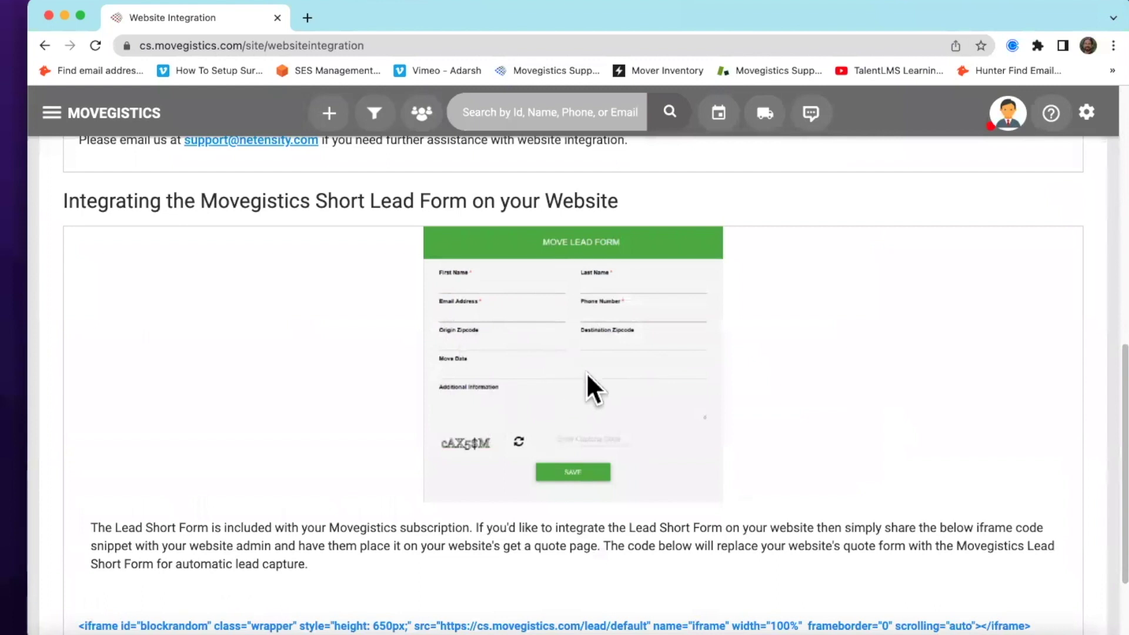
scroll(587, 372, "up", 5)
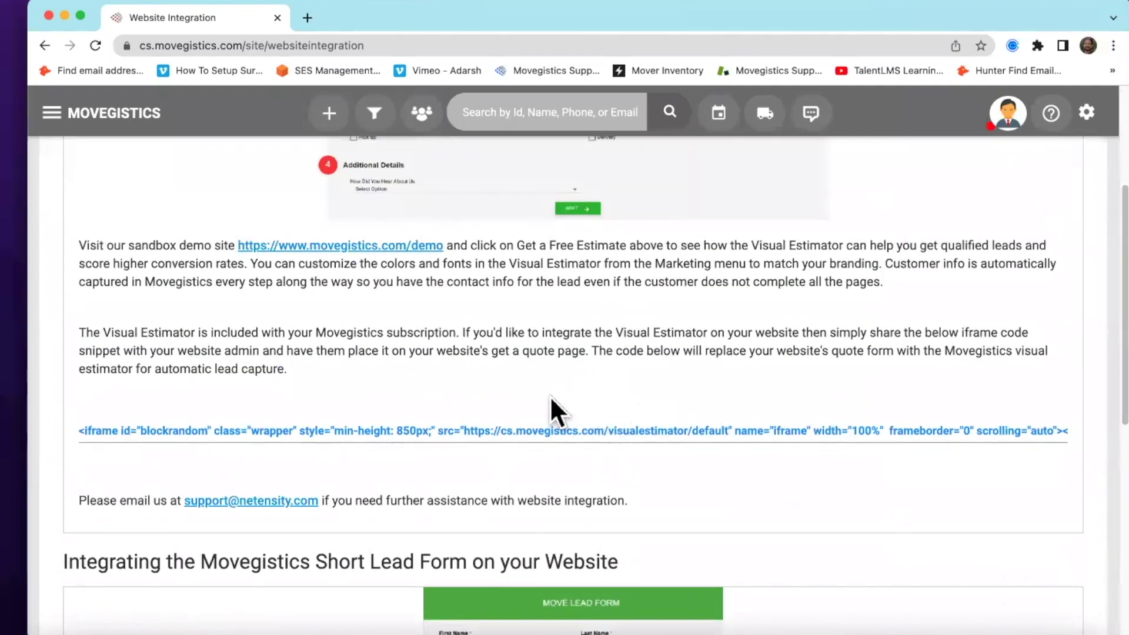
scroll(552, 397, "up", 3)
scroll(556, 406, "up", 2)
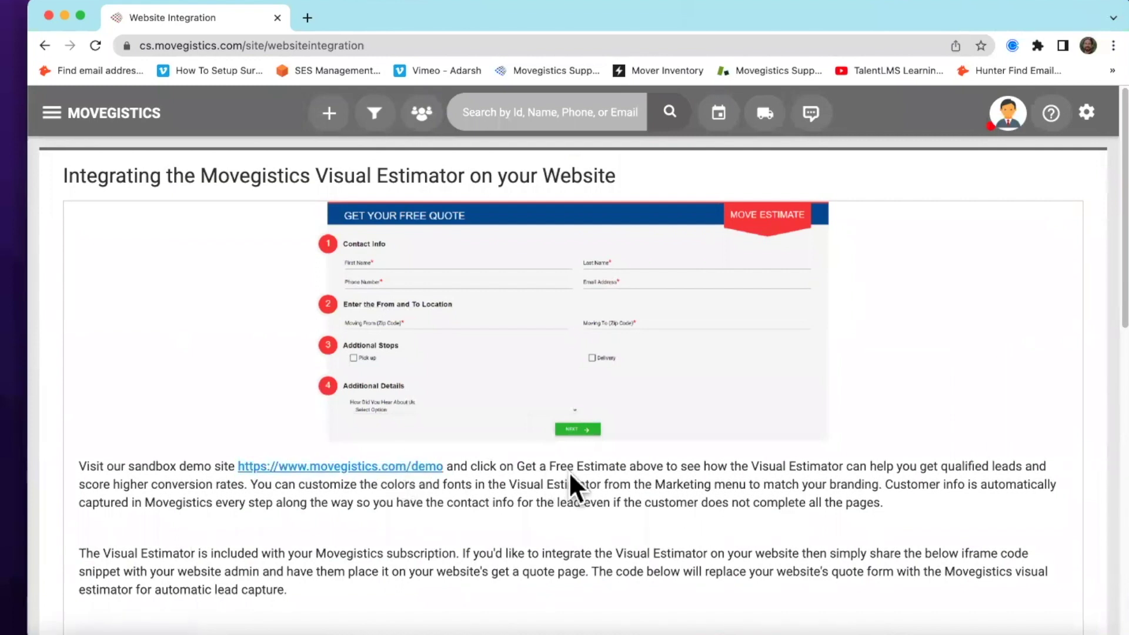
scroll(569, 472, "down", 10)
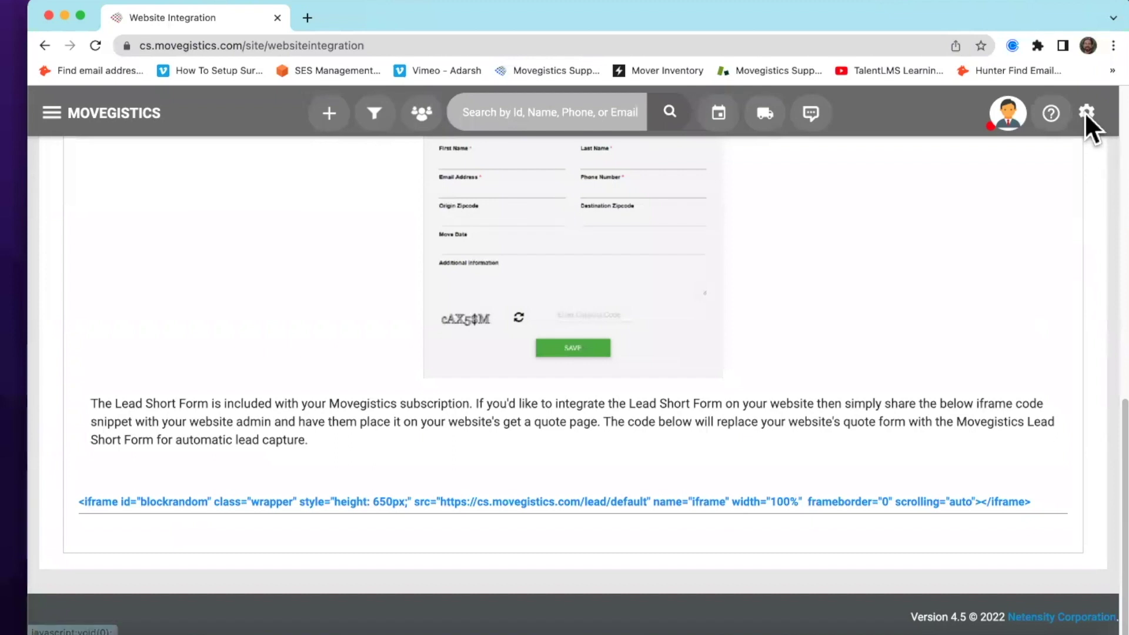
Go to Settings > Templates > Estimate & Order for Service to list the quote templates
left_click(1086, 112)
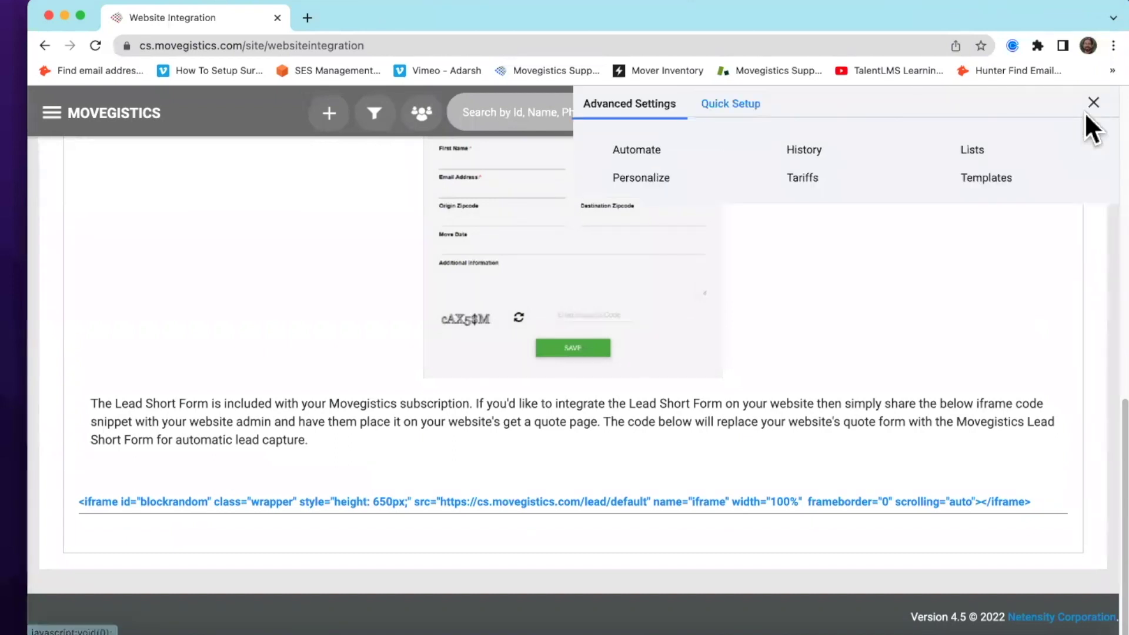
left_click(997, 178)
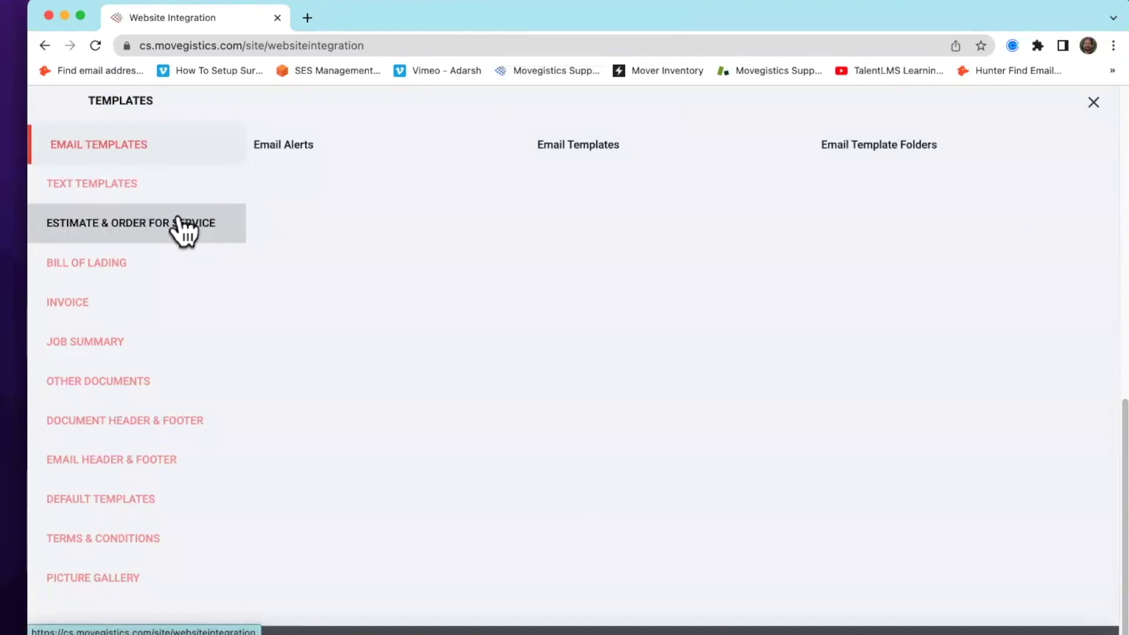
left_click(178, 219)
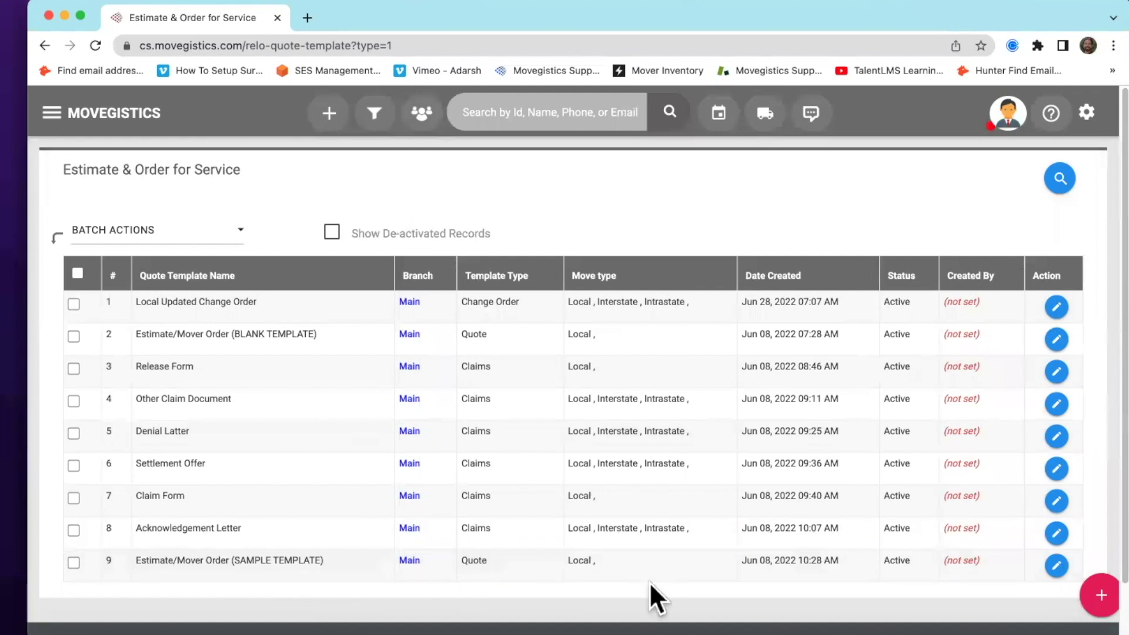
Open row 9, Estimate/Mover Order (SAMPLE TEMPLATE), for editing and scroll down to Header Content
left_click(1057, 567)
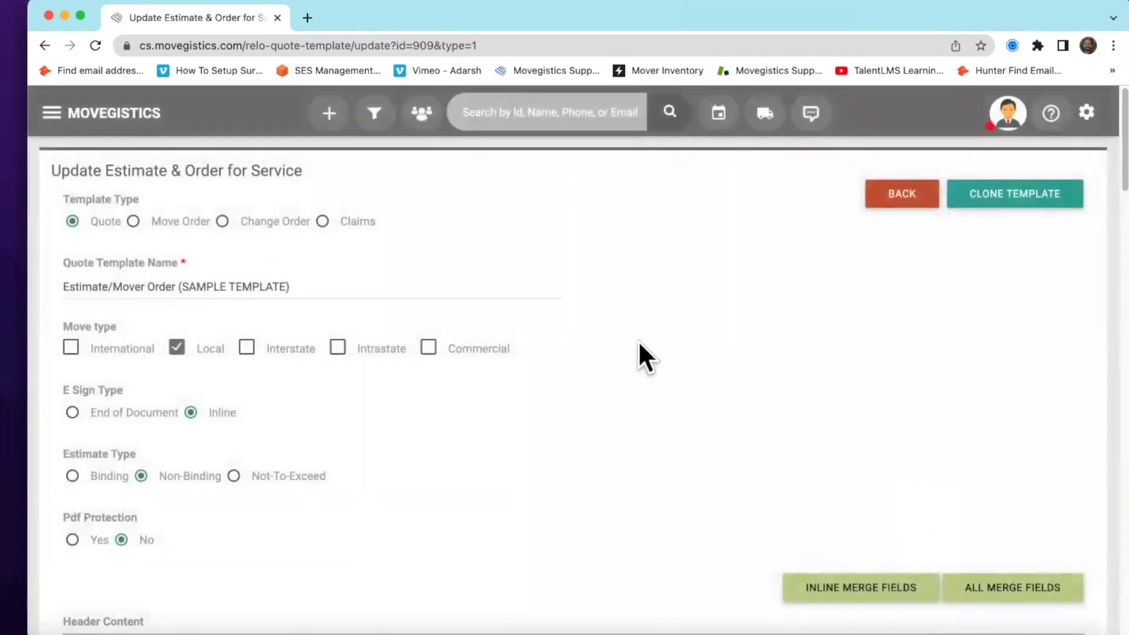
scroll(637, 341, "down", 1)
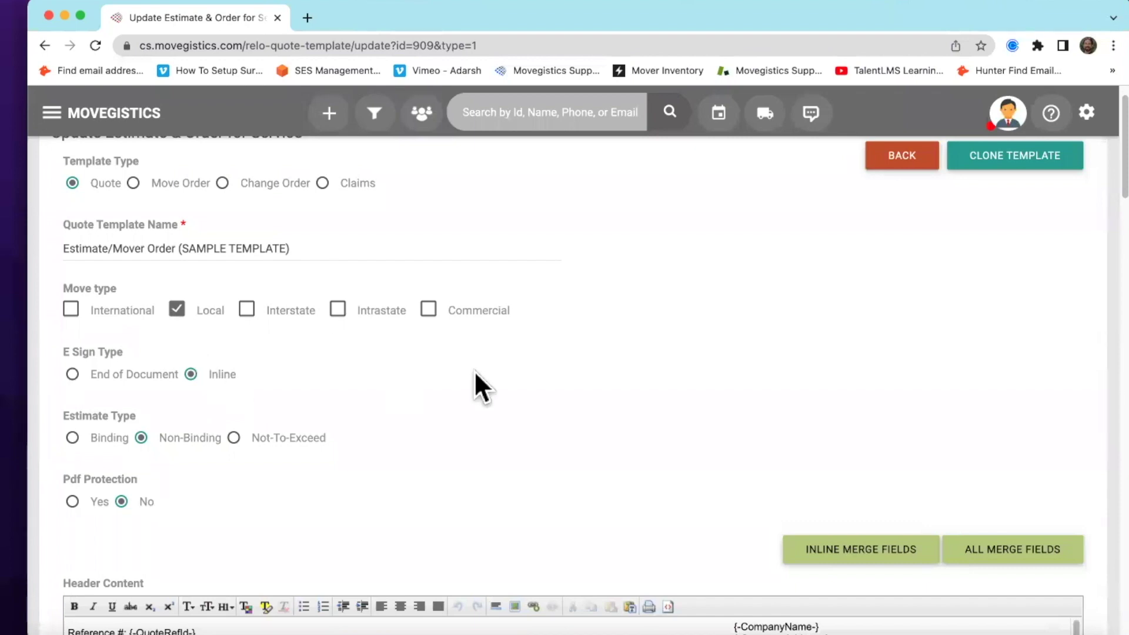
scroll(477, 372, "down", 1)
scroll(477, 372, "down", 2)
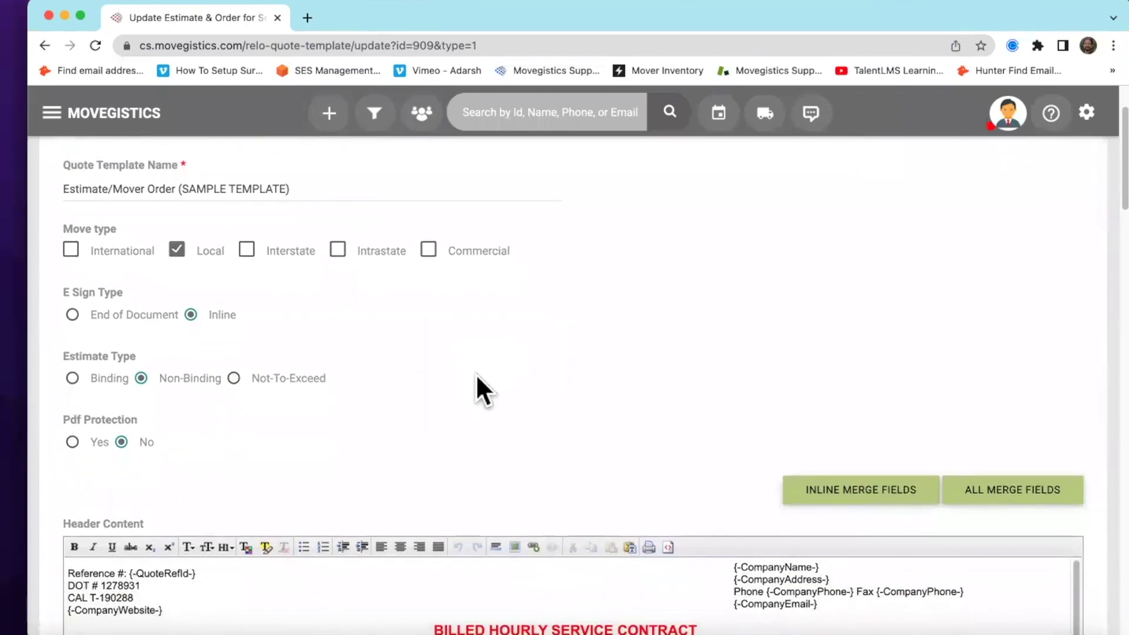
scroll(476, 380, "down", 1)
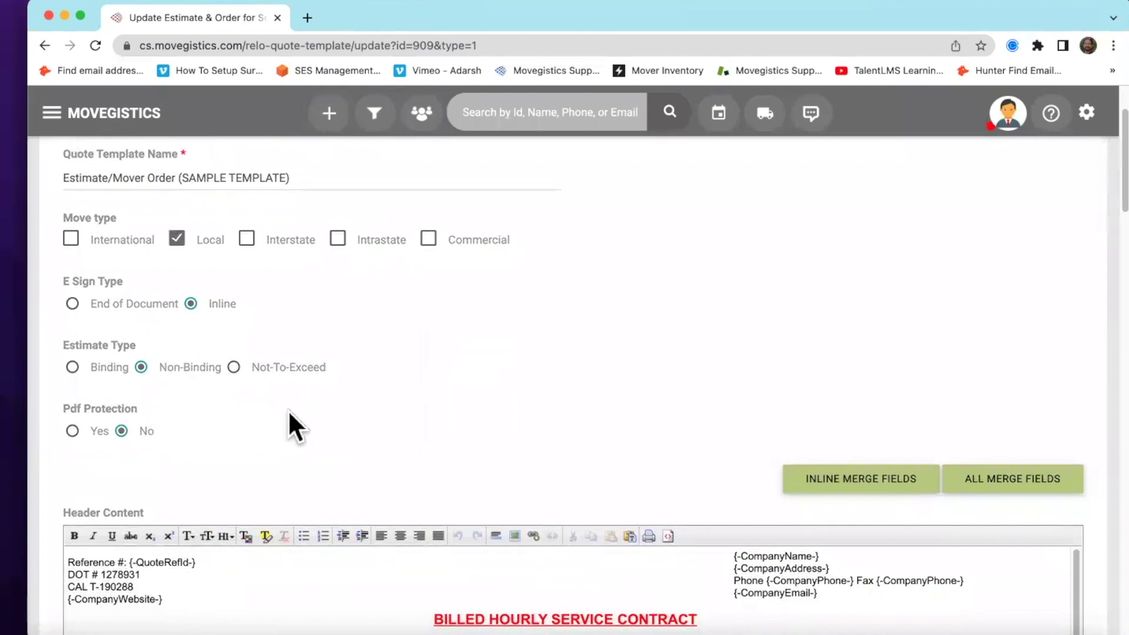
scroll(359, 413, "down", 2)
scroll(347, 393, "down", 5)
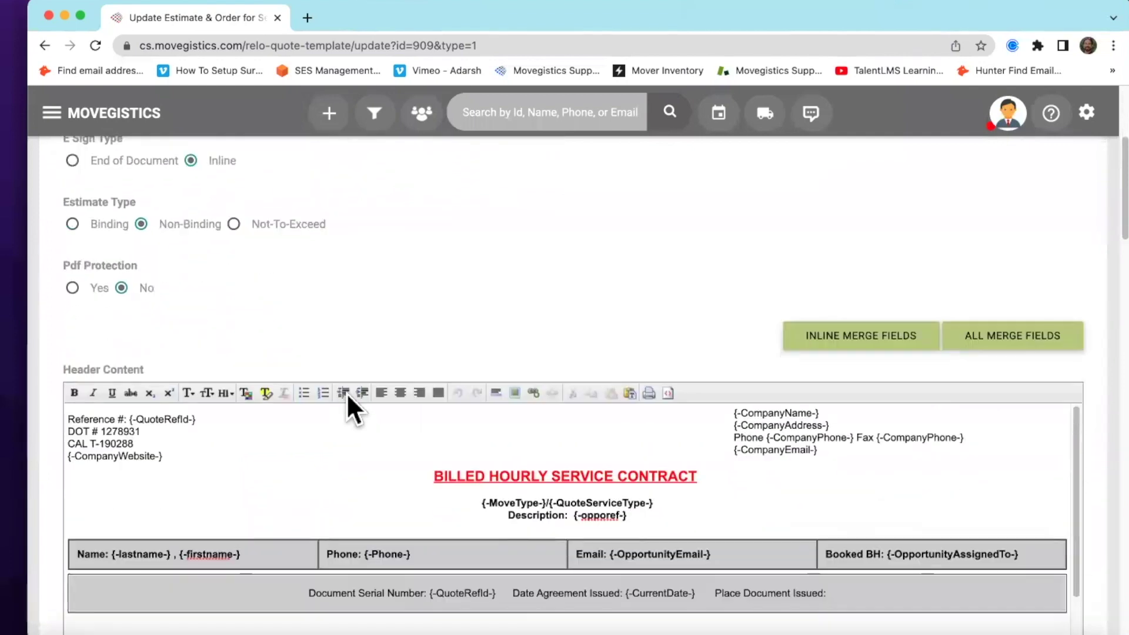
scroll(345, 279, "down", 2)
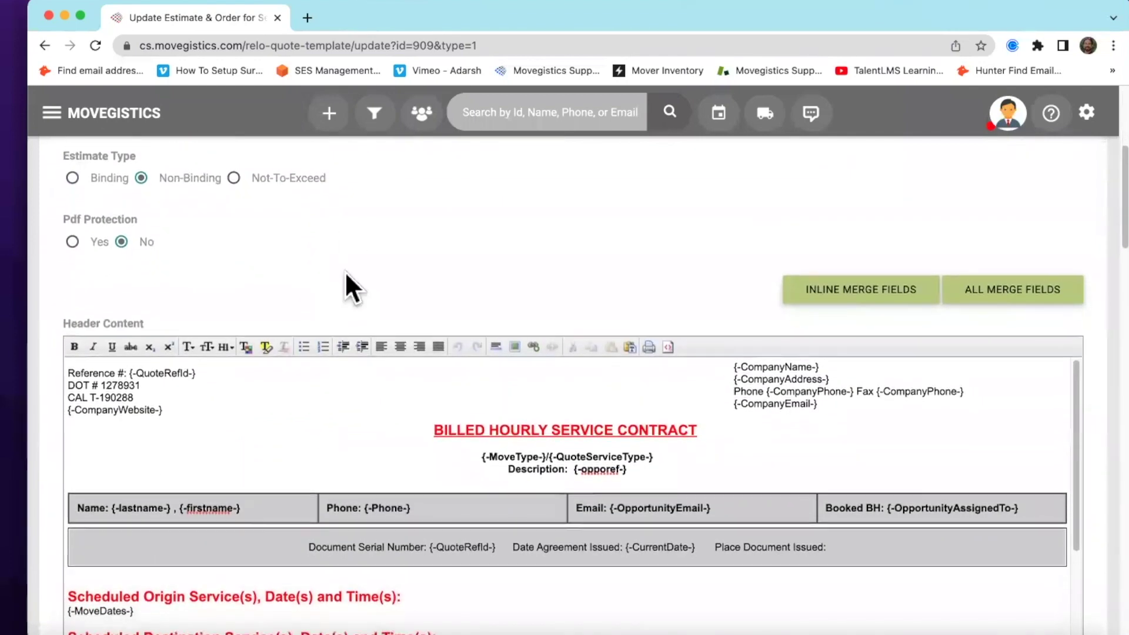
scroll(342, 227, "down", 3)
scroll(343, 217, "down", 2)
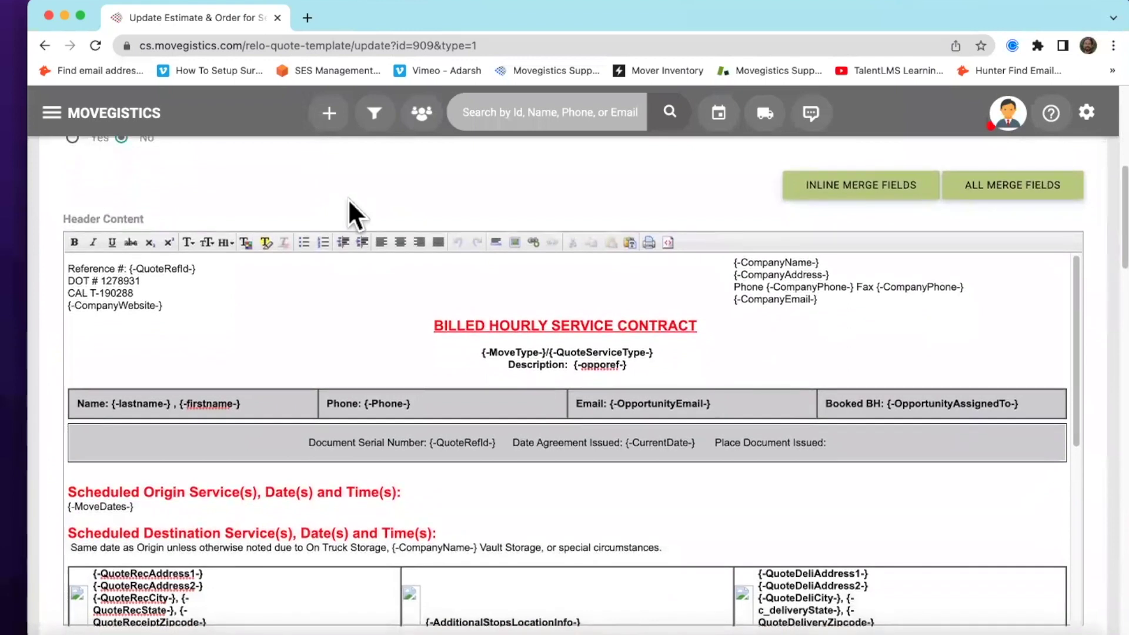
Place the cursor in the Header Content editor and review its red headings and merge fields
left_click(820, 263)
scroll(447, 530, "down", 1)
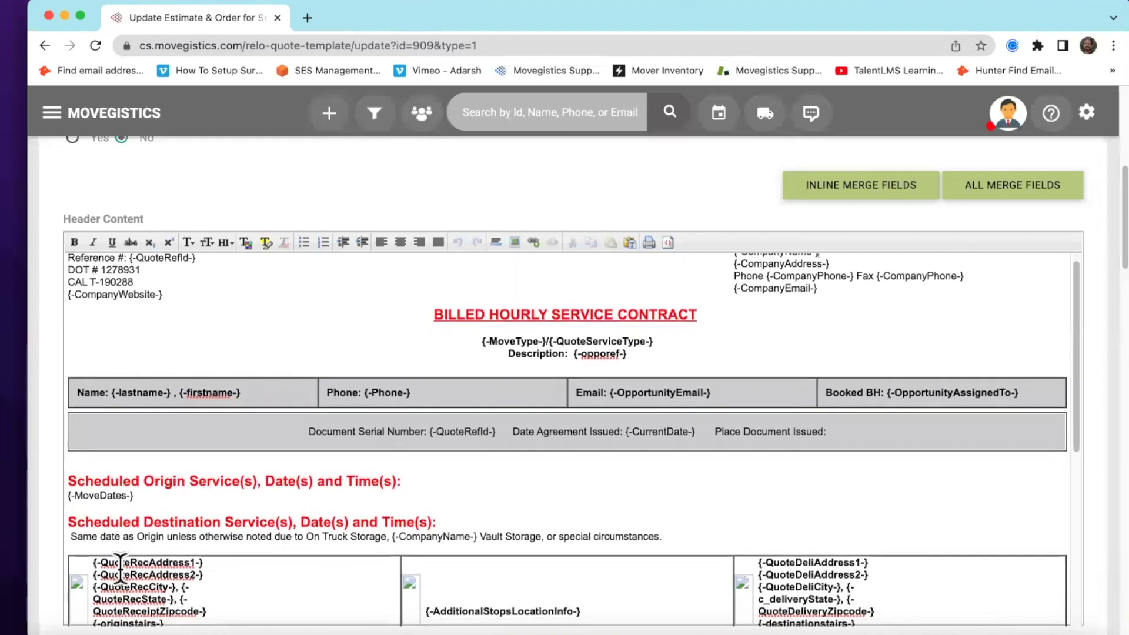
scroll(192, 575, "down", 3)
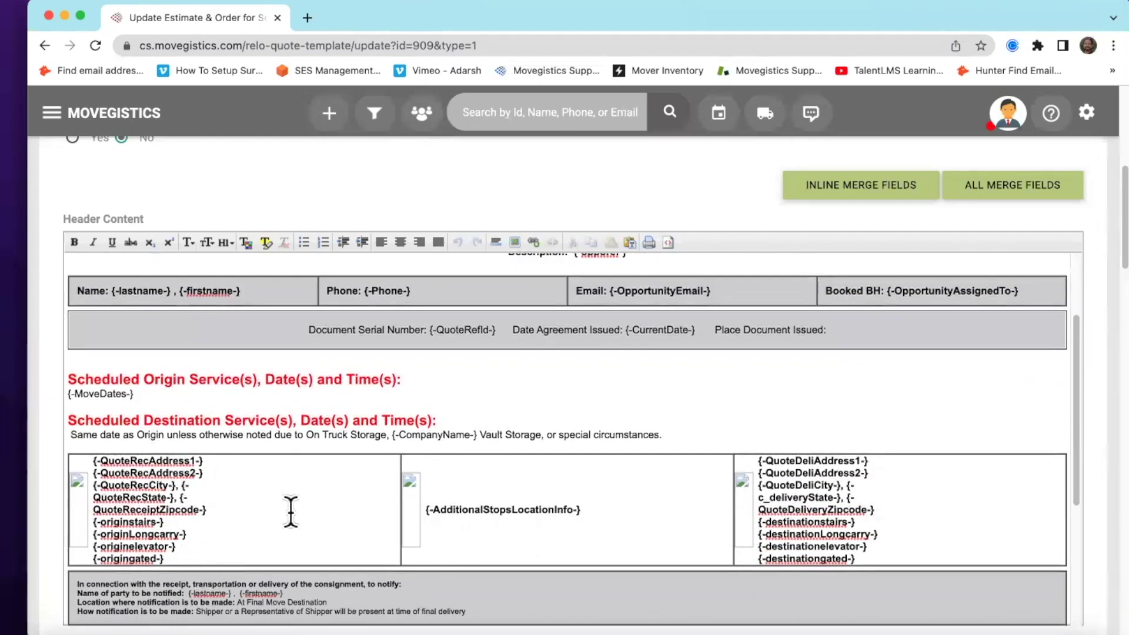
scroll(247, 526, "up", 1)
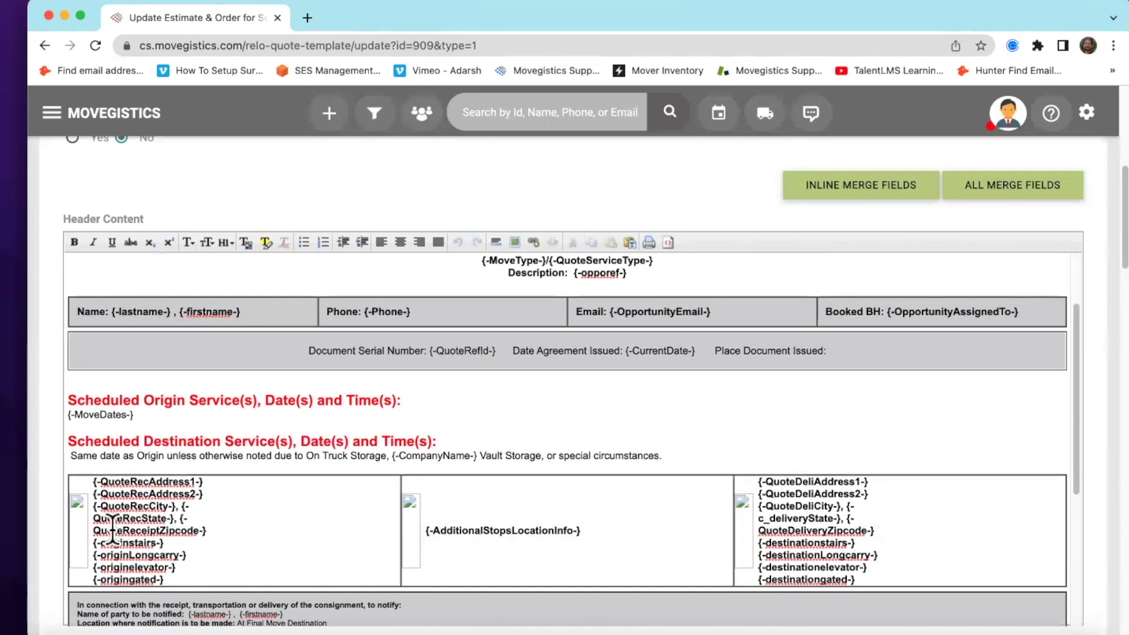
scroll(247, 526, "up", 3)
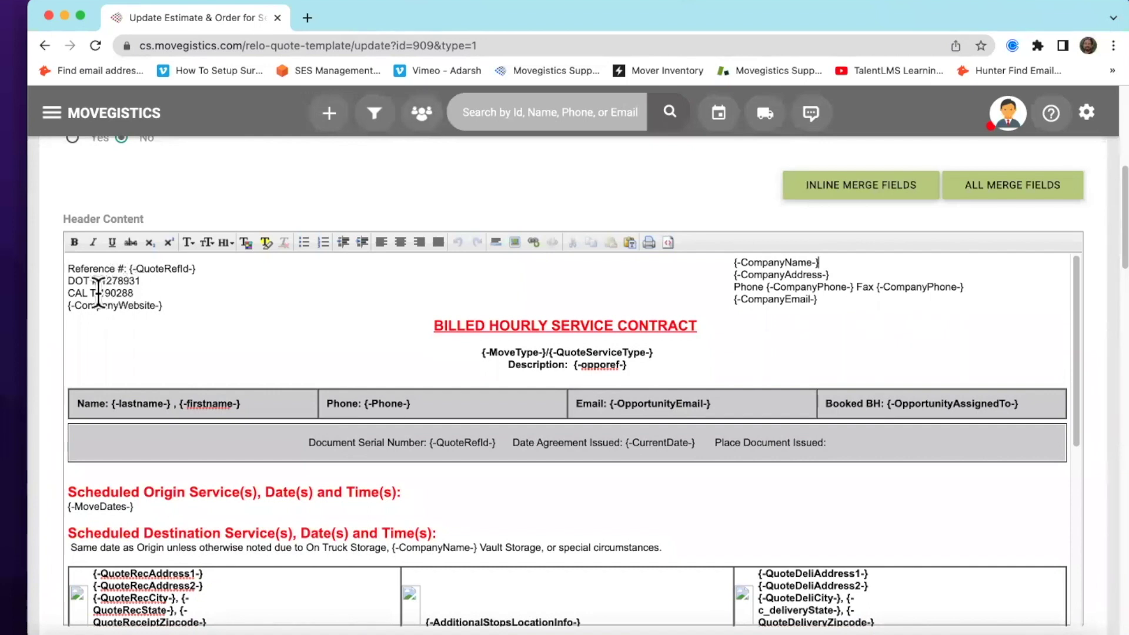
left_click(135, 281)
type("1")
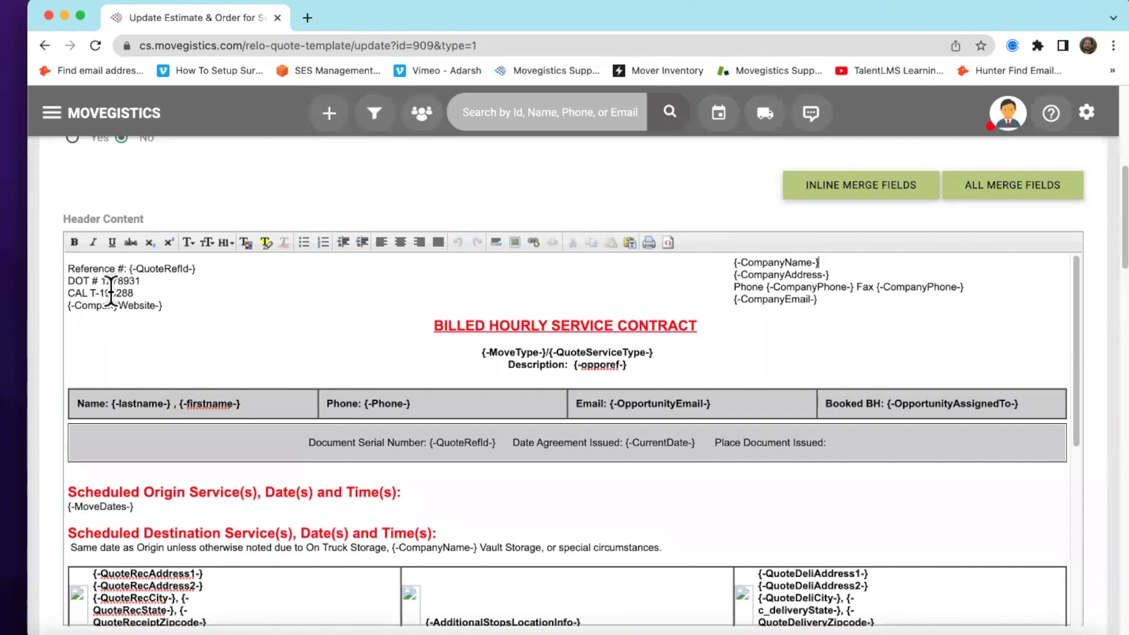
left_click(551, 326)
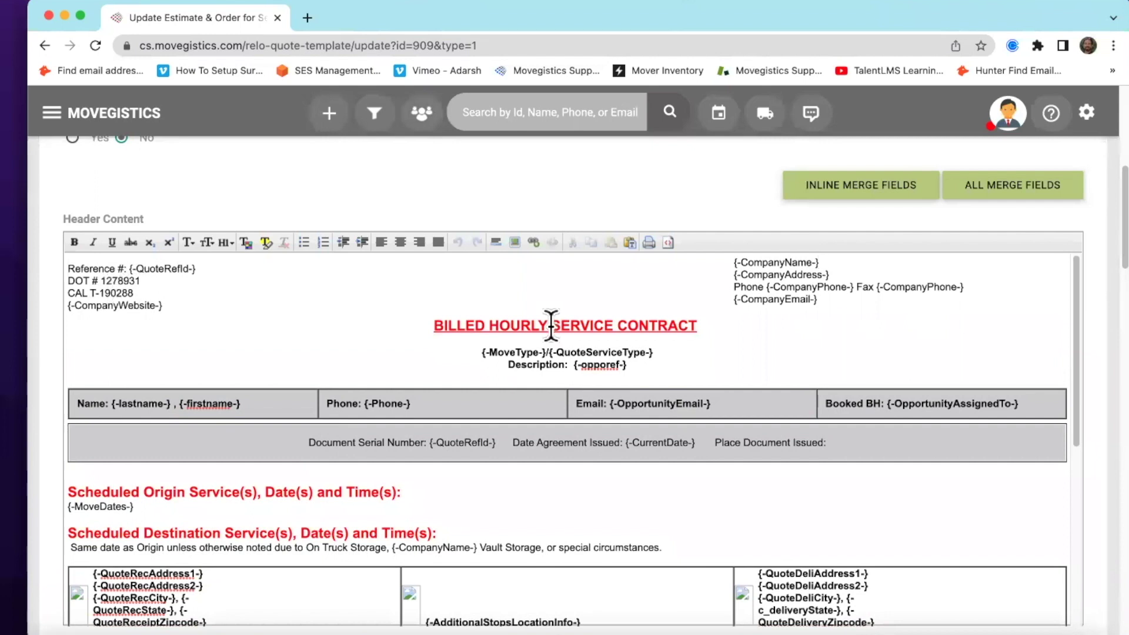
left_click(154, 287)
key("BackSpace")
key("BackSpace")
key("BackSpace")
key("BackSpace")
key("BackSpace")
key("BackSpace")
key("BackSpace")
left_click(143, 292)
key("BackSpace")
key("BackSpace")
key("BackSpace")
key("BackSpace")
key("BackSpace")
key("BackSpace")
key("BackSpace")
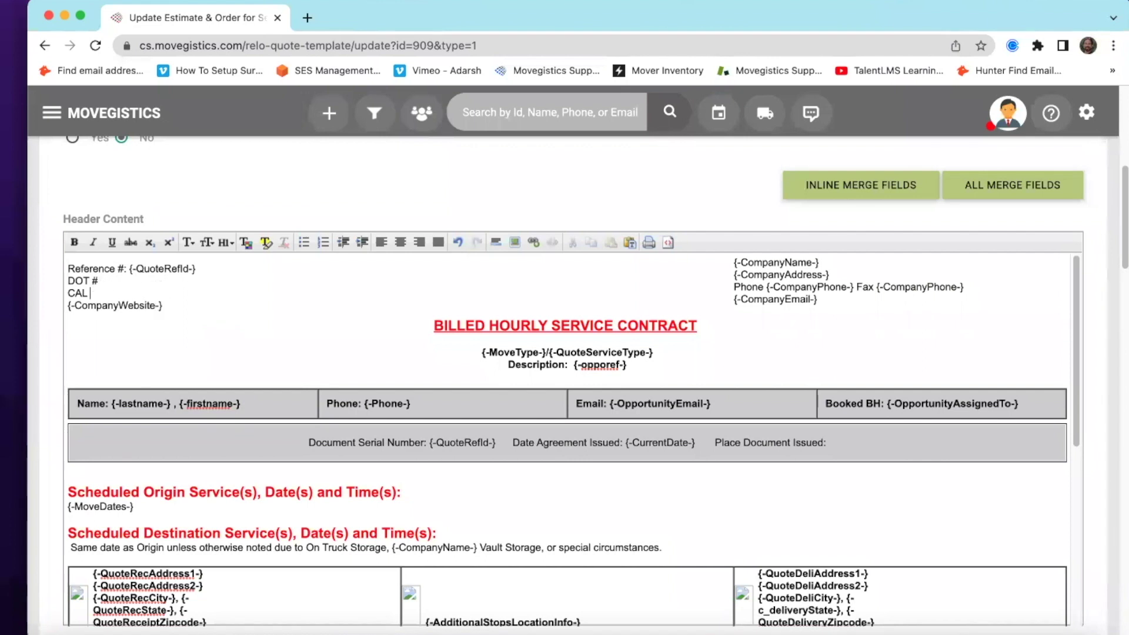
left_click(227, 300)
left_click_drag(619, 327, 706, 326)
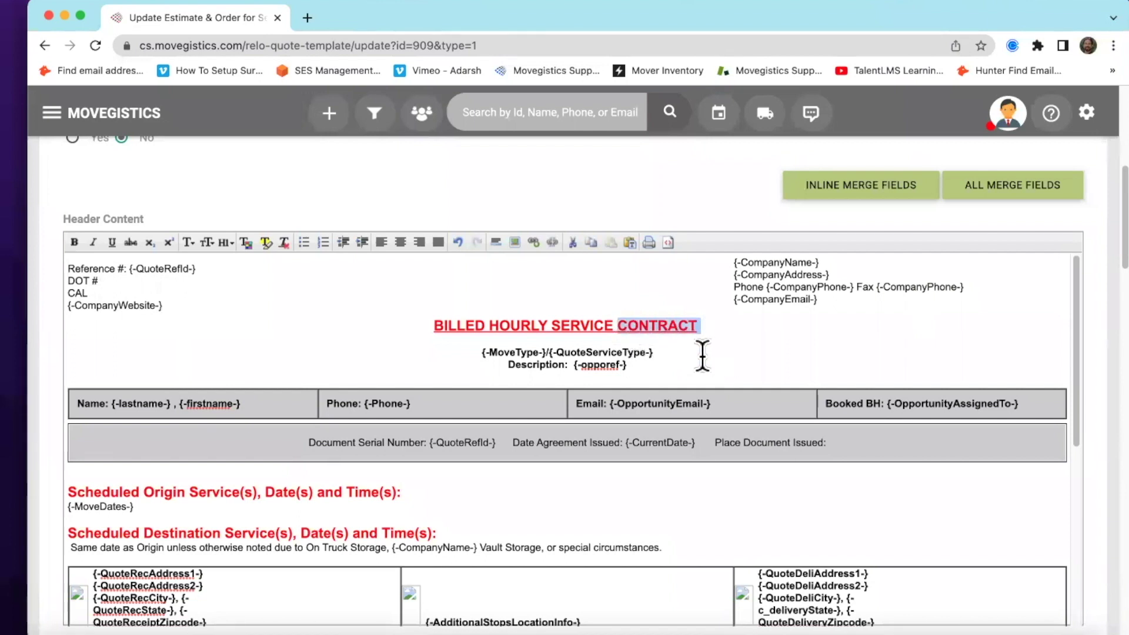
left_click(714, 357)
scroll(659, 312, "down", 2)
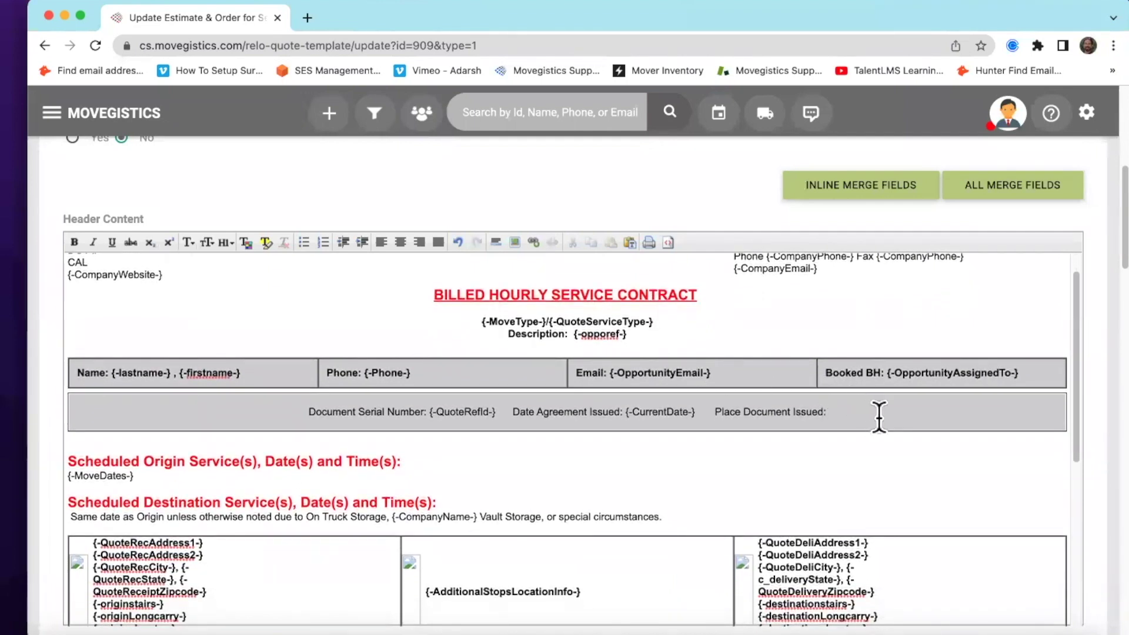
left_click(879, 415)
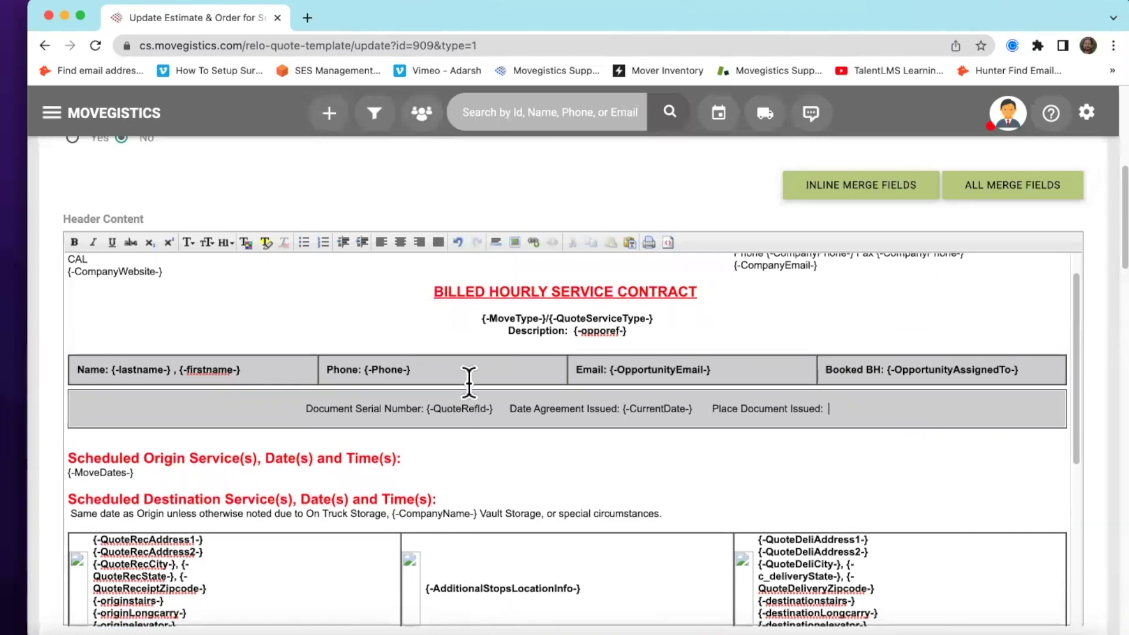
scroll(469, 380, "down", 2)
scroll(471, 383, "down", 2)
scroll(474, 381, "down", 1)
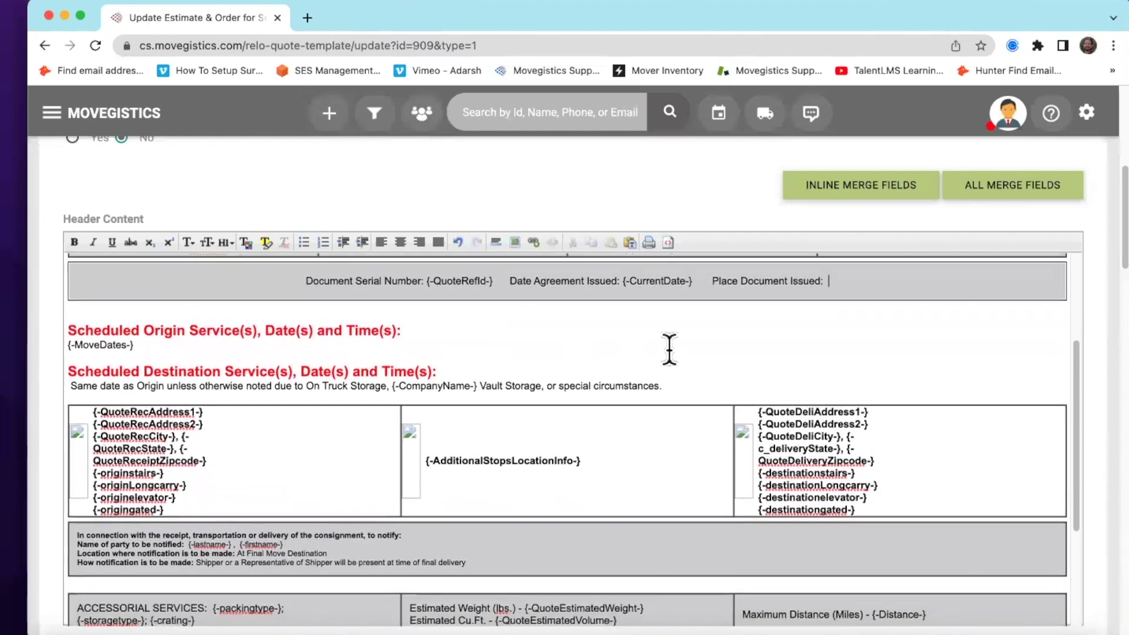
scroll(676, 350, "down", 1)
scroll(680, 353, "down", 2)
scroll(682, 363, "down", 1)
scroll(680, 363, "down", 1)
scroll(677, 364, "down", 1)
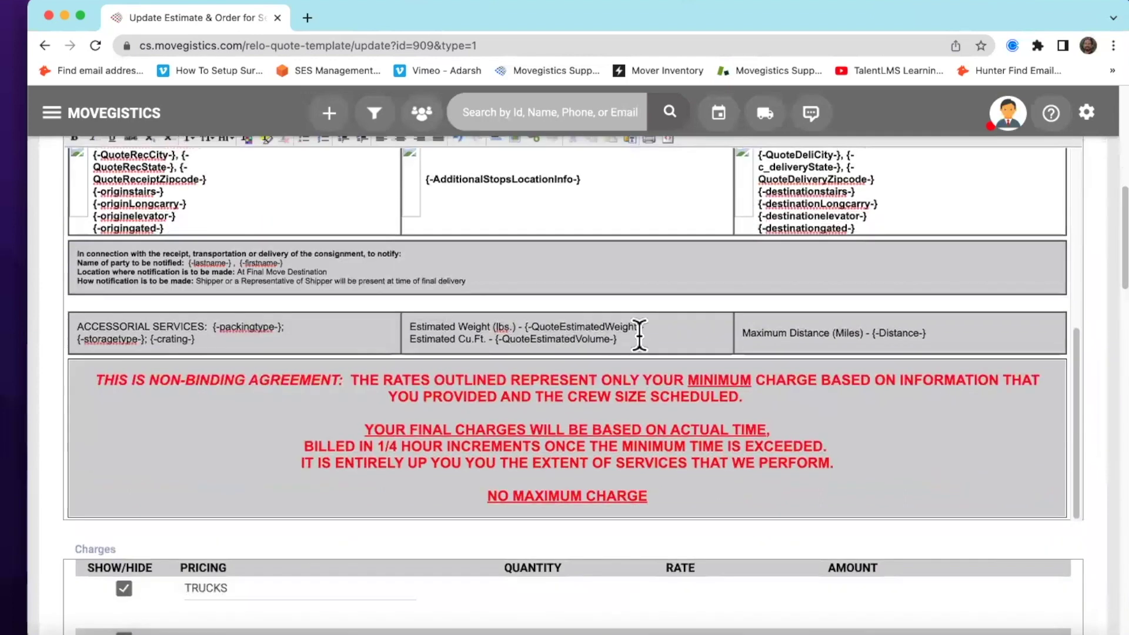
scroll(644, 338, "down", 3)
scroll(479, 453, "down", 1)
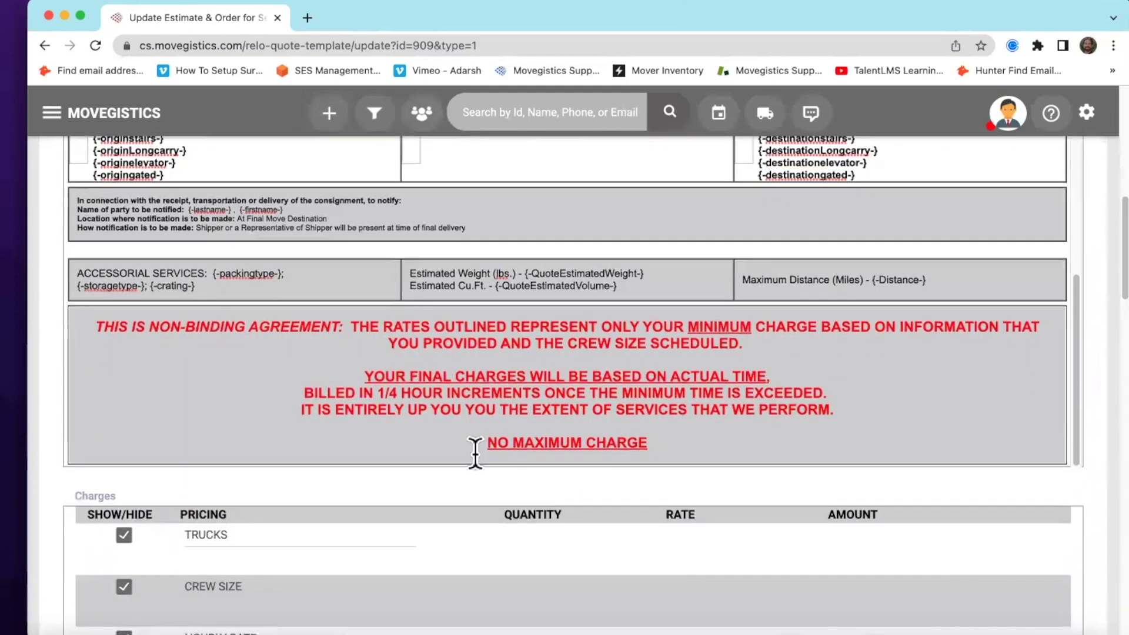
scroll(470, 421, "down", 2)
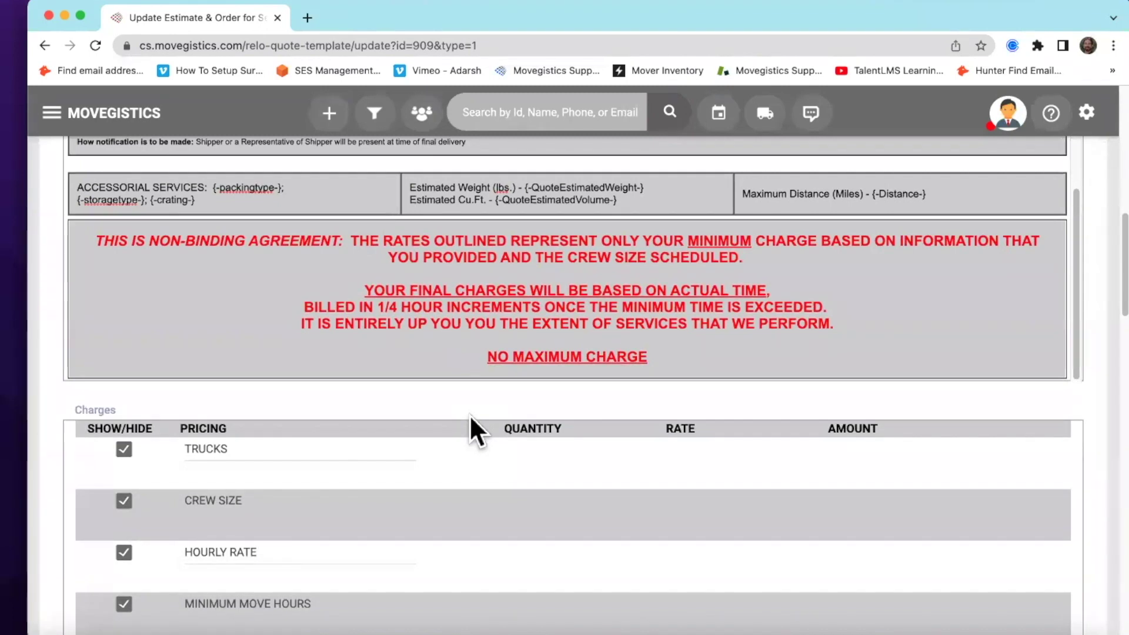
scroll(492, 428, "down", 2)
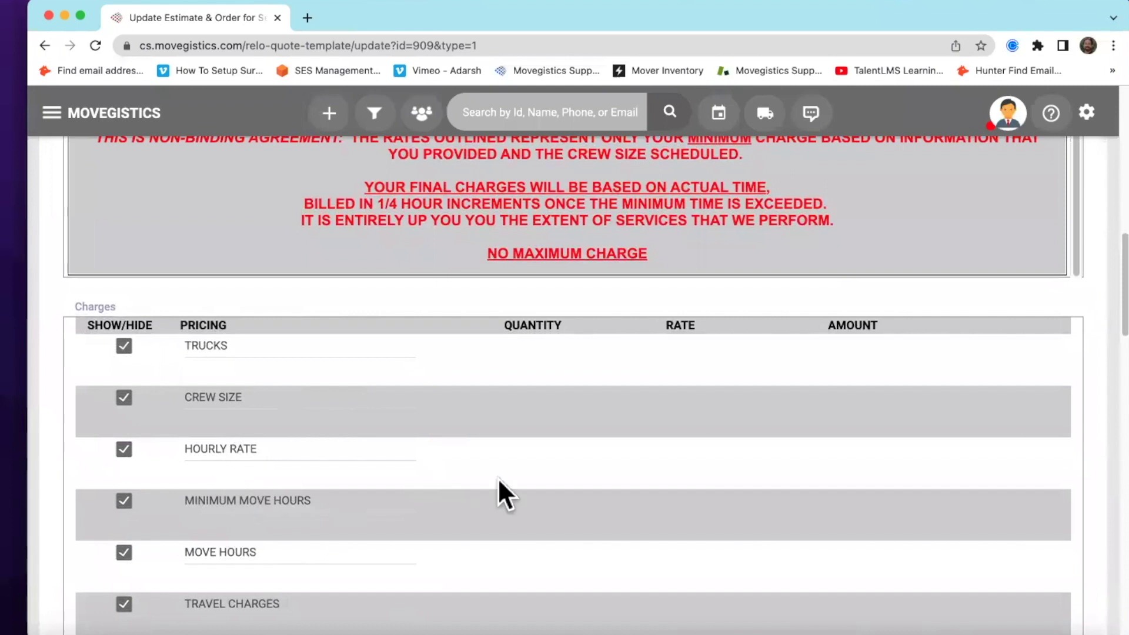
scroll(529, 400, "up", 1)
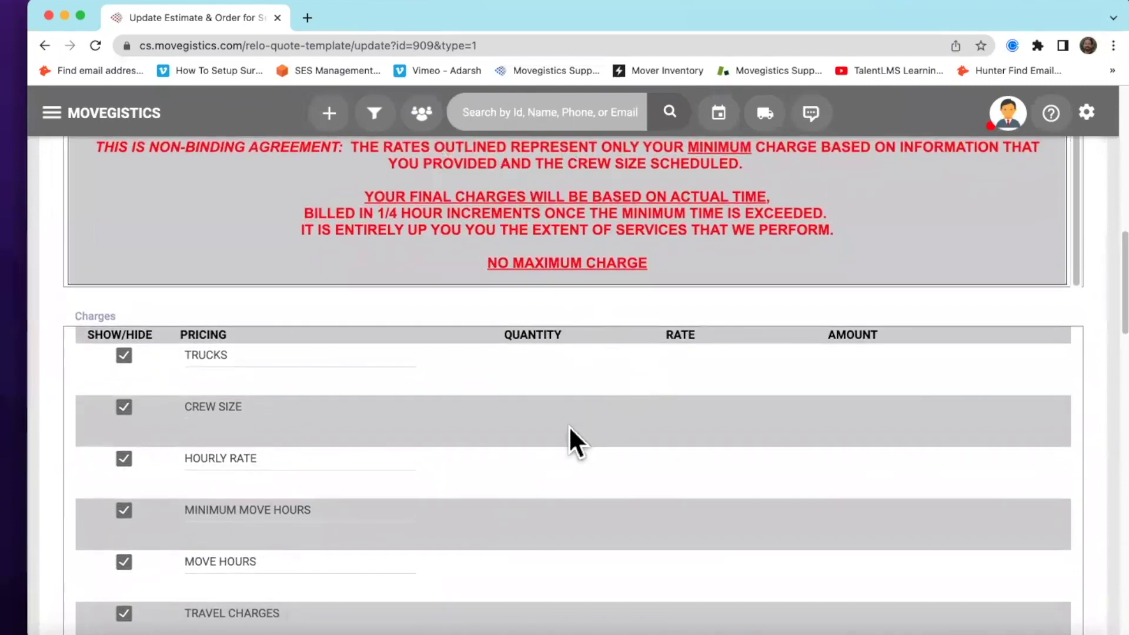
scroll(471, 225, "down", 10)
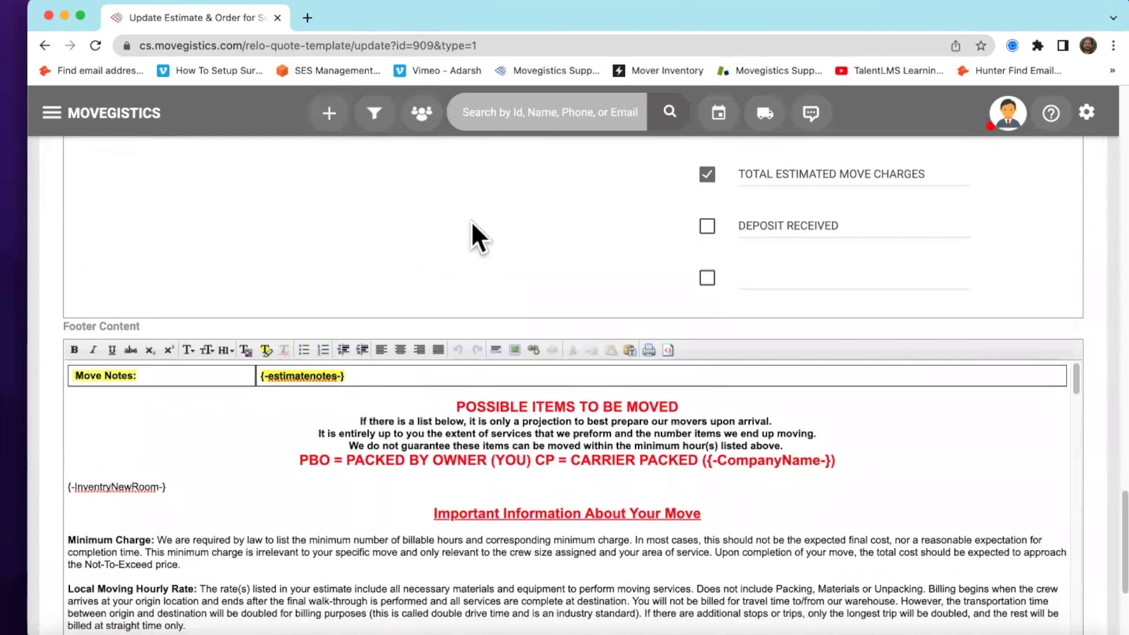
scroll(461, 239, "down", 5)
scroll(422, 373, "down", 2)
scroll(423, 377, "down", 1)
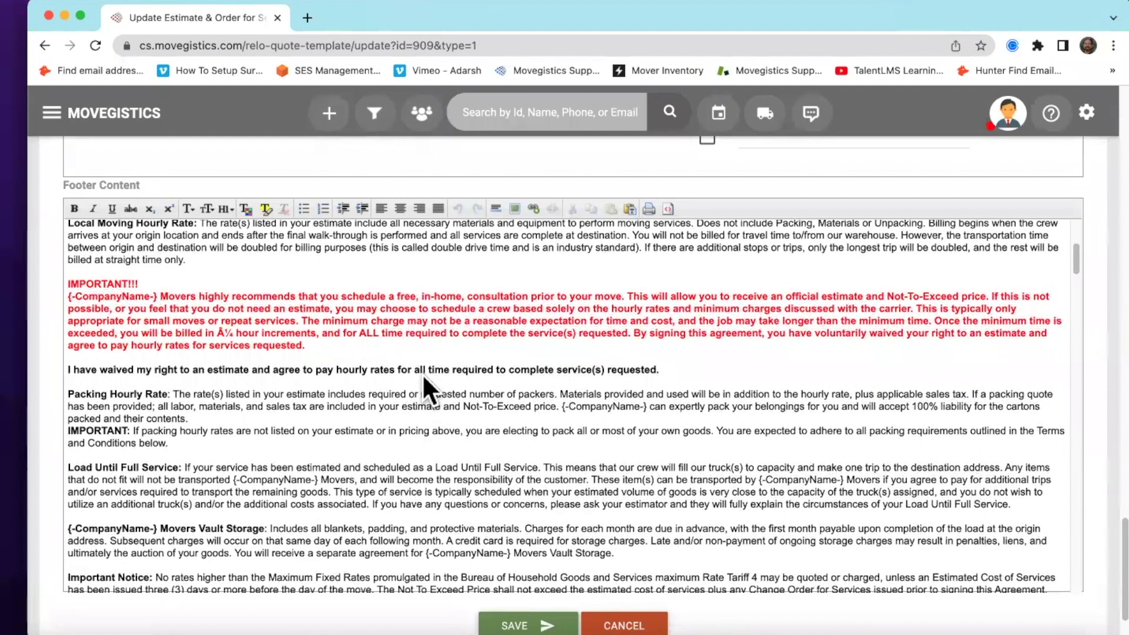
scroll(423, 372, "down", 5)
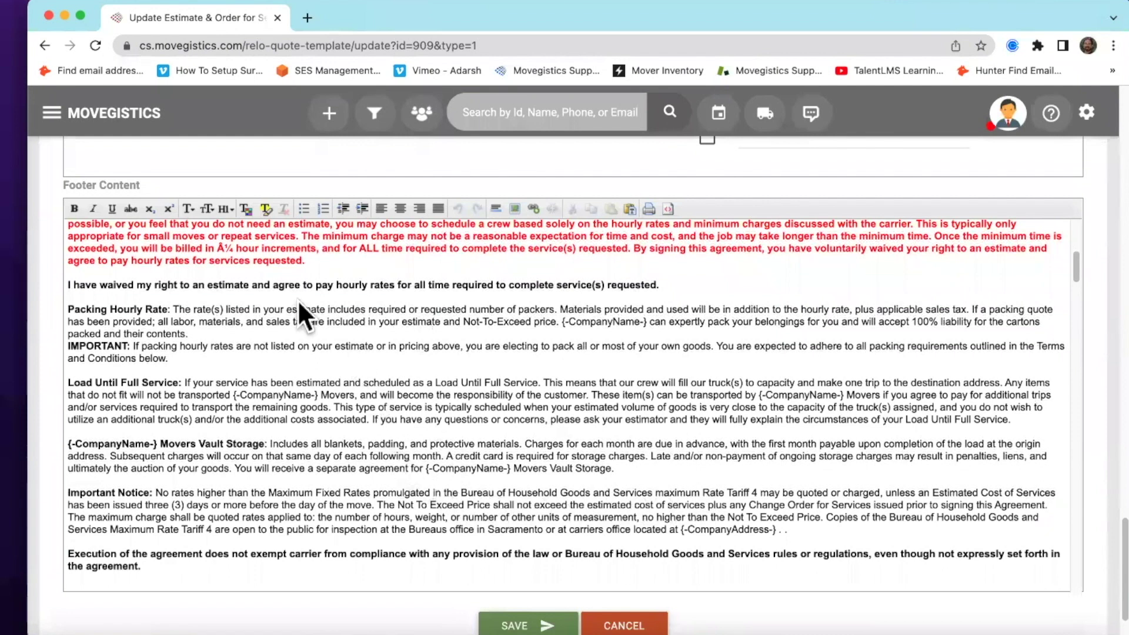
scroll(333, 339, "down", 3)
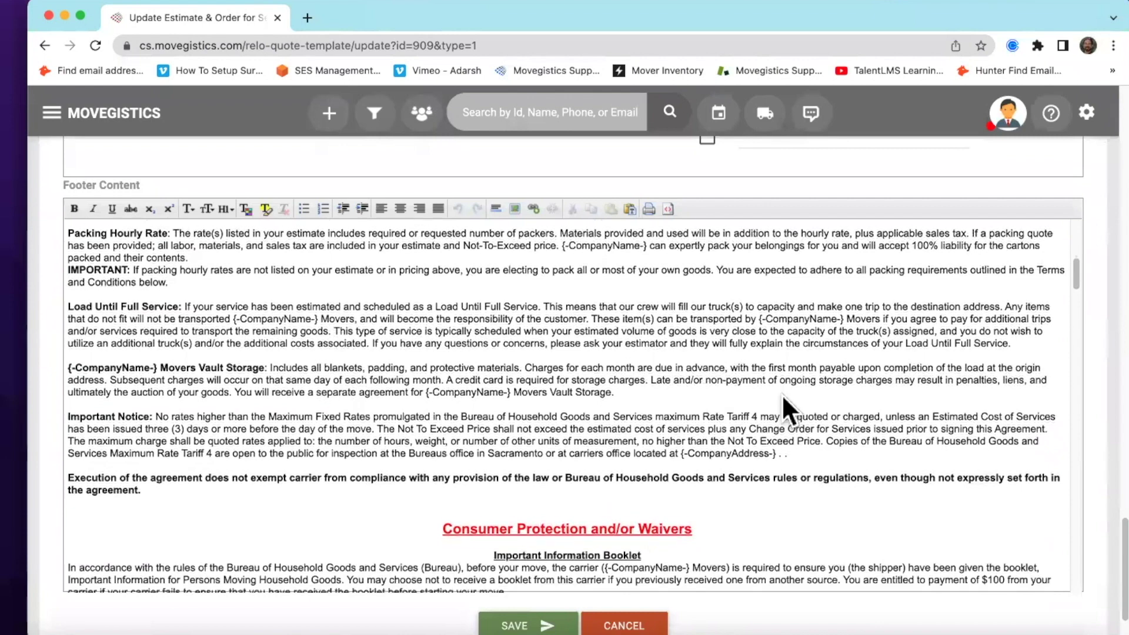
scroll(782, 395, "down", 5)
scroll(777, 404, "down", 1)
scroll(776, 405, "down", 1)
scroll(777, 405, "down", 1)
scroll(776, 404, "down", 1)
scroll(777, 404, "down", 1)
scroll(776, 405, "down", 2)
scroll(776, 404, "down", 2)
scroll(776, 405, "down", 2)
scroll(776, 401, "down", 5)
scroll(775, 401, "down", 4)
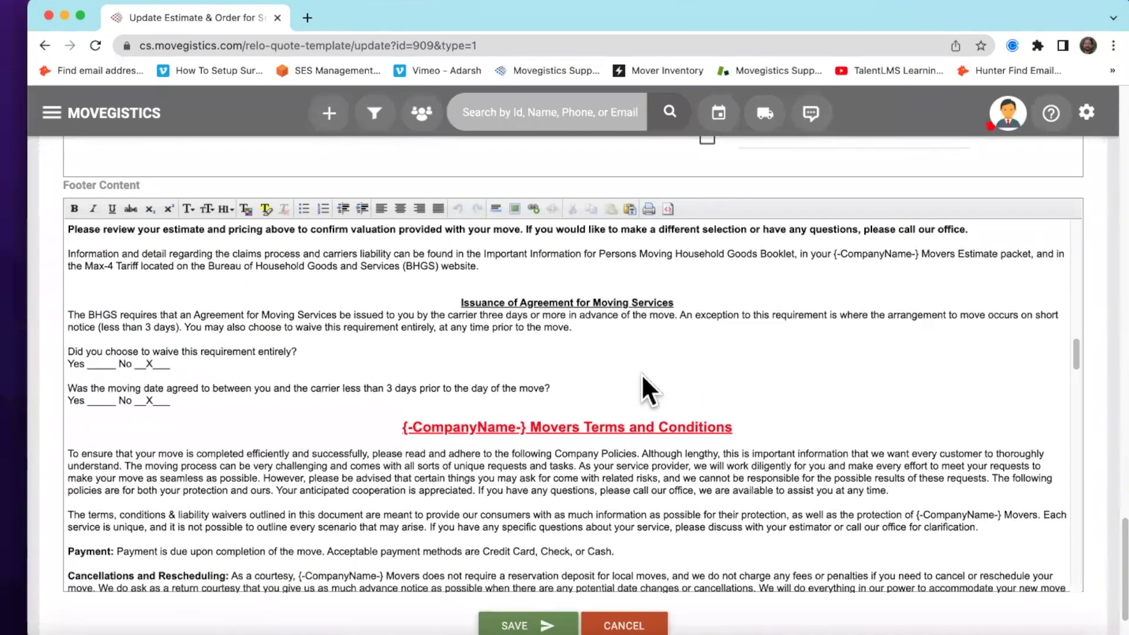
scroll(655, 390, "down", 7)
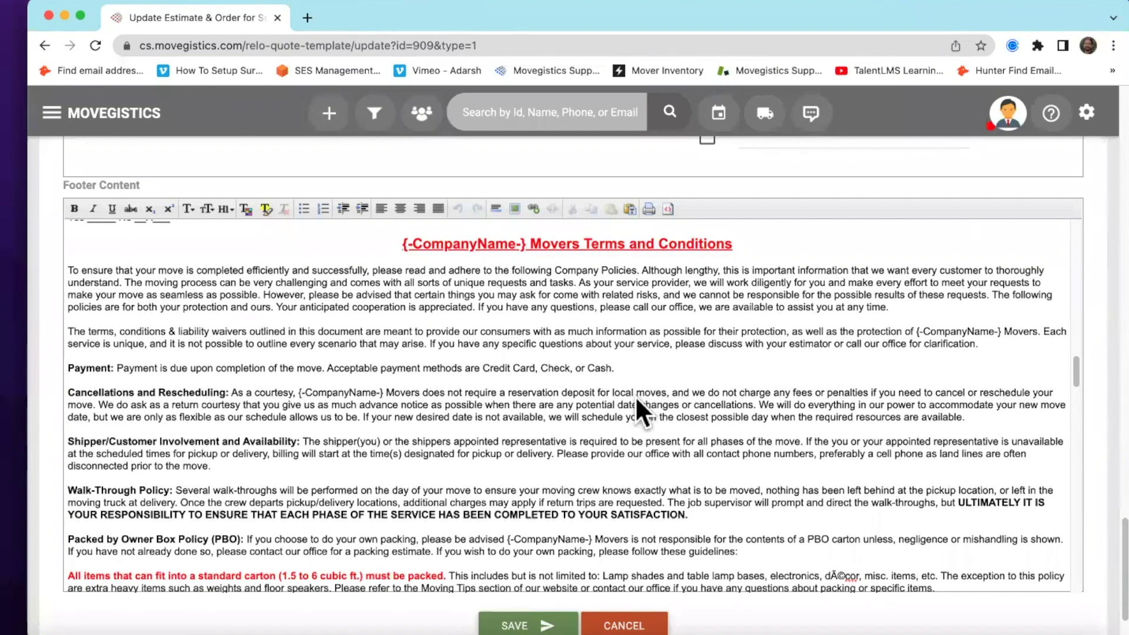
scroll(191, 360, "down", 1)
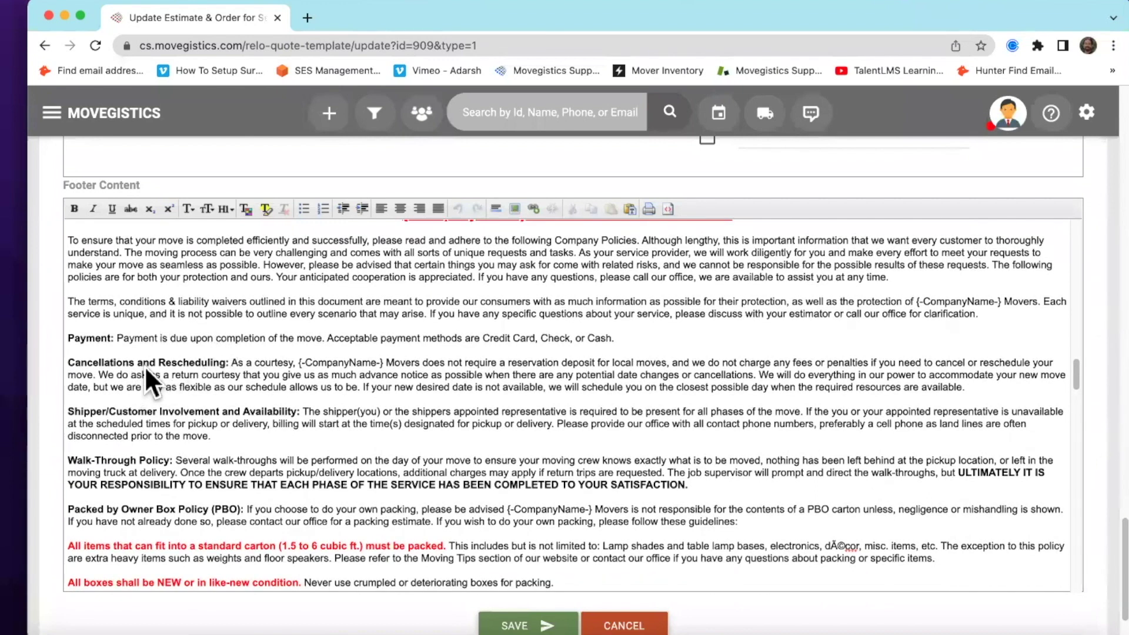
scroll(175, 374, "down", 2)
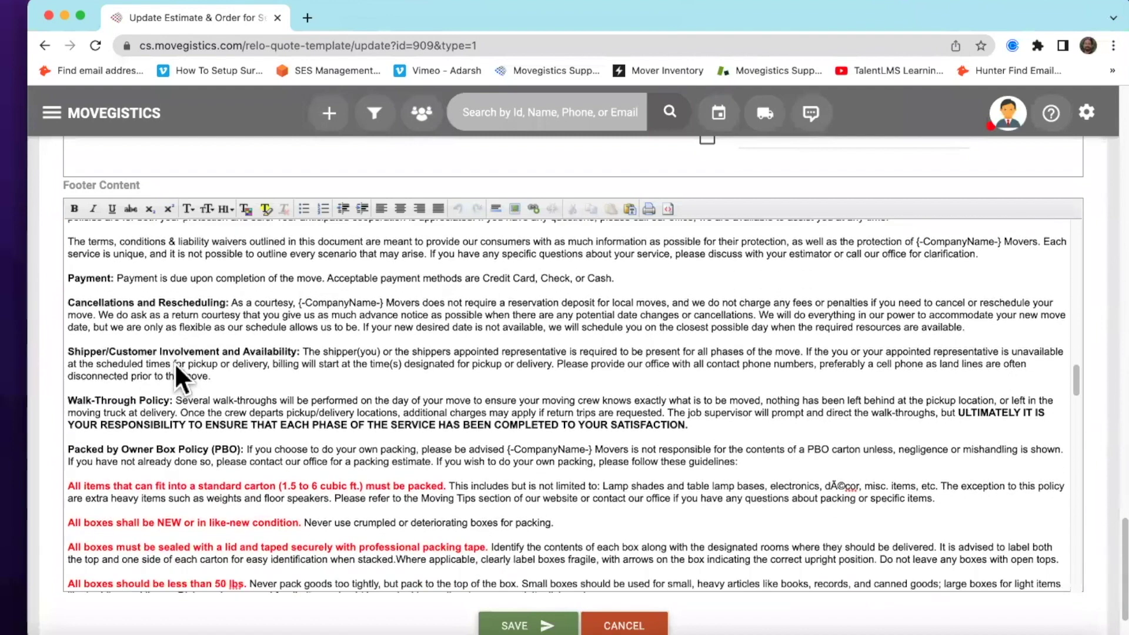
scroll(175, 374, "down", 2)
scroll(175, 373, "down", 4)
scroll(176, 365, "down", 7)
scroll(175, 366, "down", 1)
scroll(175, 366, "down", 5)
scroll(176, 366, "down", 3)
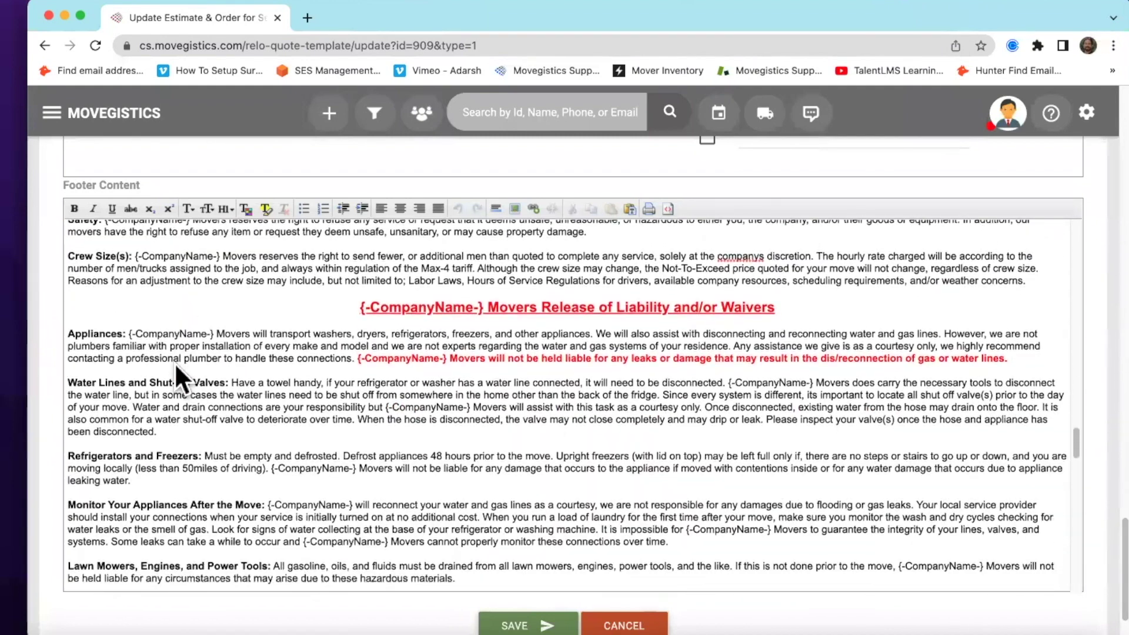
scroll(175, 366, "down", 2)
scroll(204, 376, "down", 4)
scroll(203, 369, "down", 2)
scroll(204, 368, "down", 3)
scroll(203, 369, "down", 2)
scroll(202, 369, "down", 5)
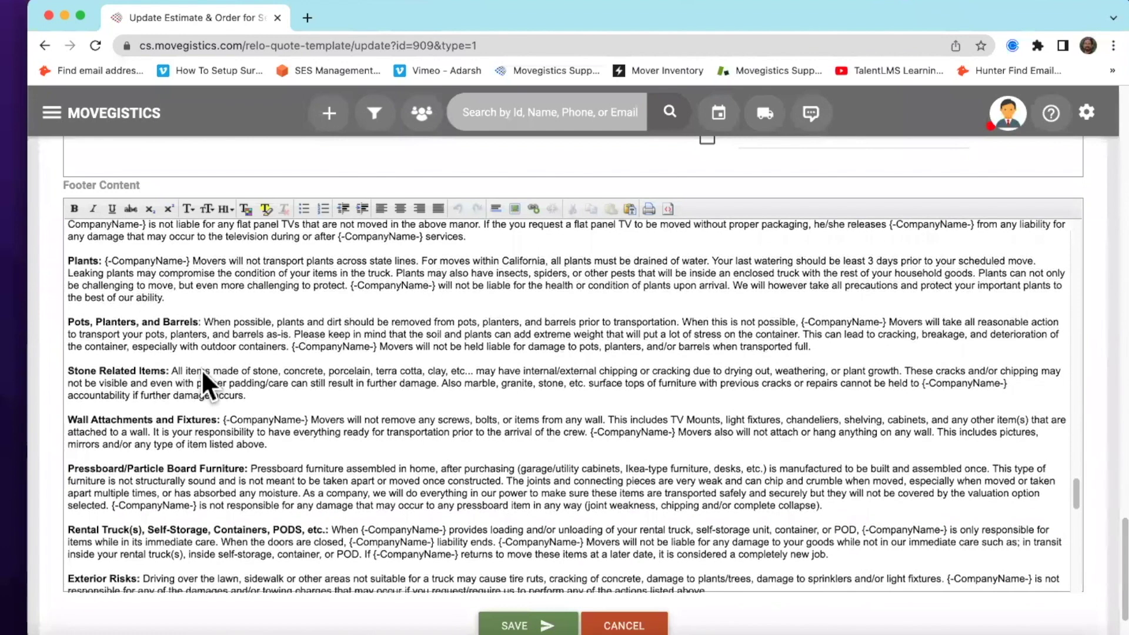
scroll(202, 369, "down", 2)
scroll(201, 369, "down", 3)
scroll(202, 368, "down", 1)
scroll(202, 368, "down", 10)
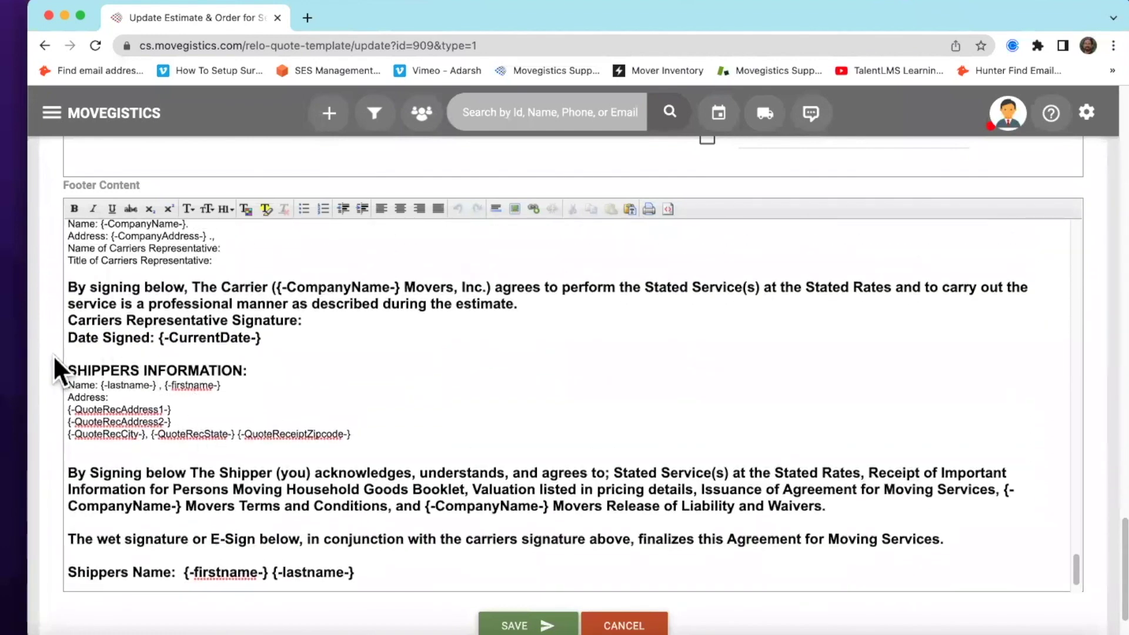
scroll(53, 355, "up", 1)
scroll(53, 355, "up", 2)
scroll(53, 354, "up", 3)
scroll(53, 355, "up", 5)
scroll(53, 355, "up", 5)
scroll(546, 414, "up", 5)
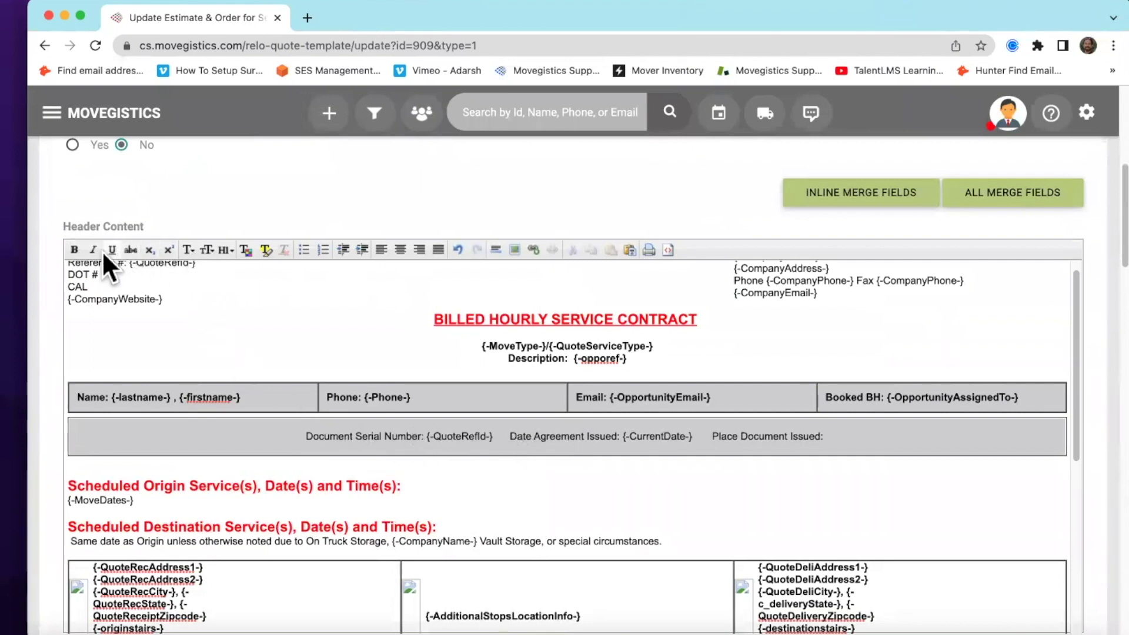
Recolour the BILLED HOURLY SERVICE CONTRACT title green, correcting an accidental blue choice
scroll(362, 397, "up", 1)
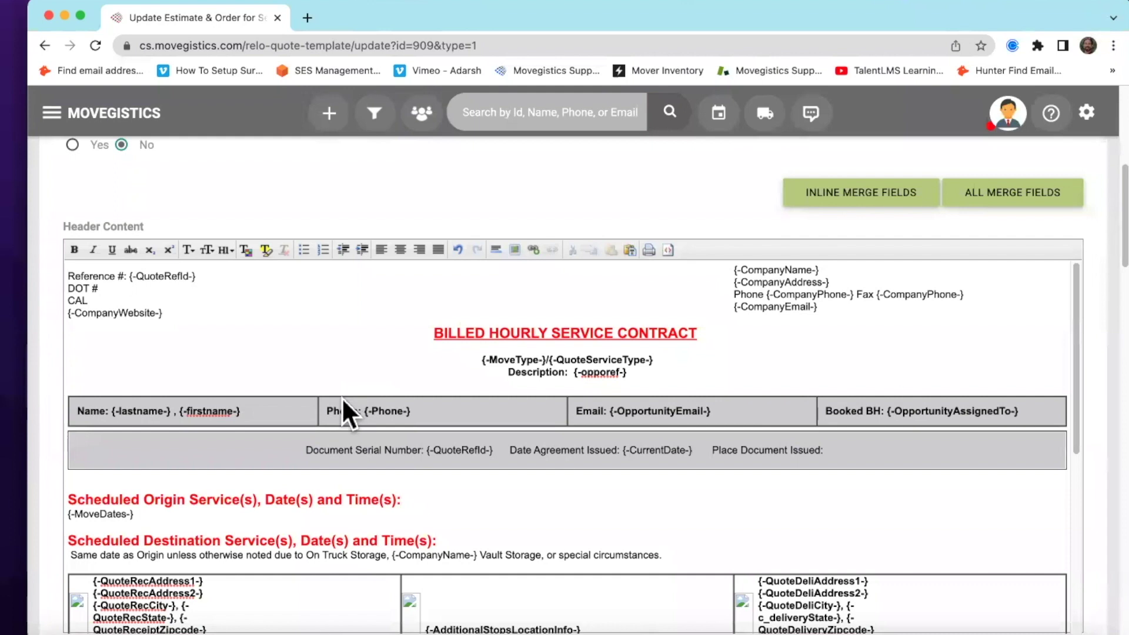
triple_click(567, 333)
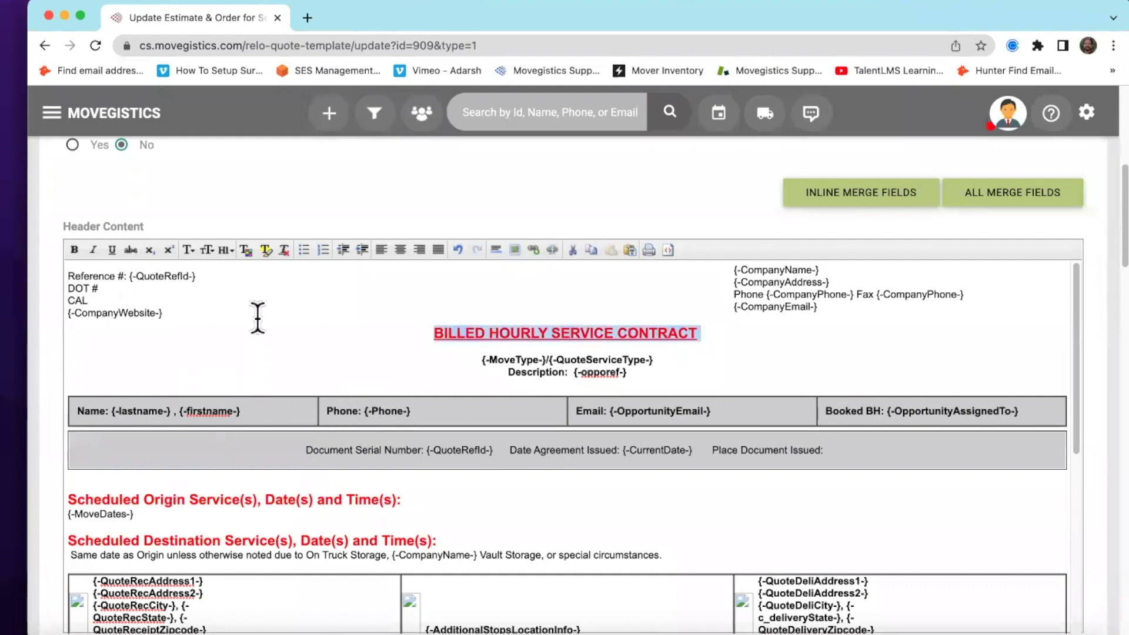
left_click(245, 250)
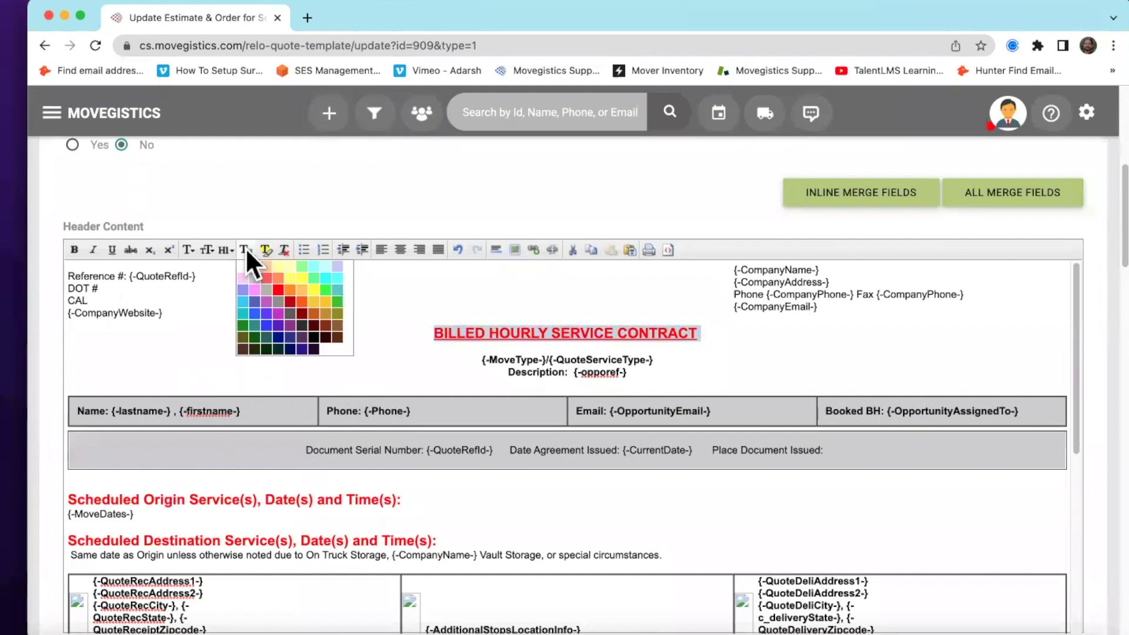
left_click(255, 315)
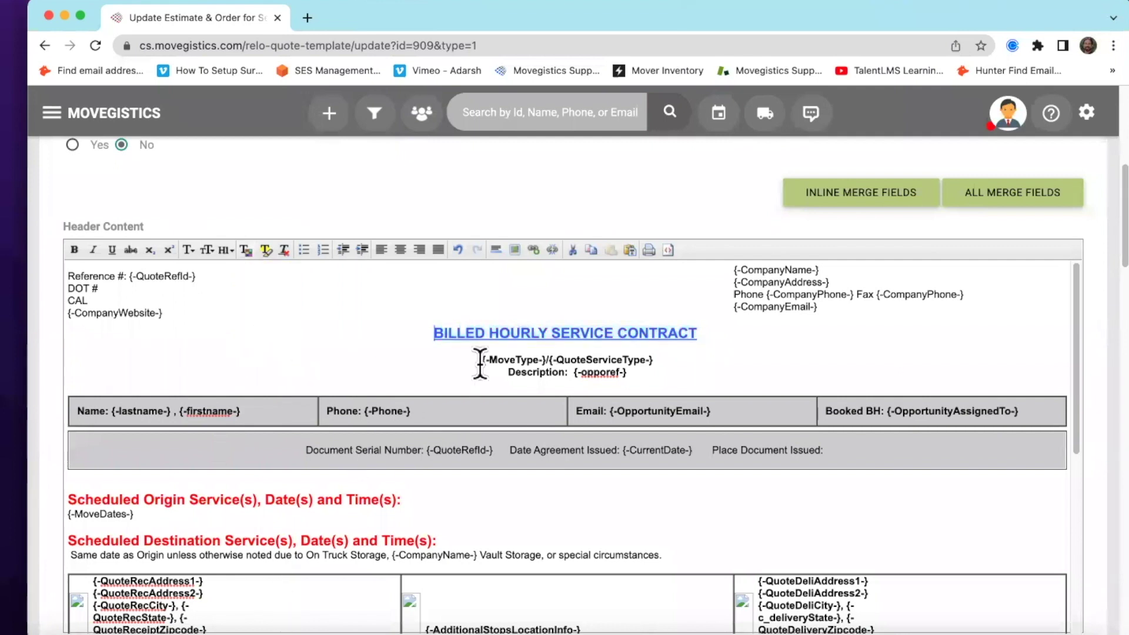
triple_click(491, 333)
left_click(246, 249)
left_click(340, 348)
Make the Scheduled Origin Service(s) and Scheduled Destination headings green
scroll(376, 441, "down", 2)
triple_click(376, 434)
left_click(246, 249)
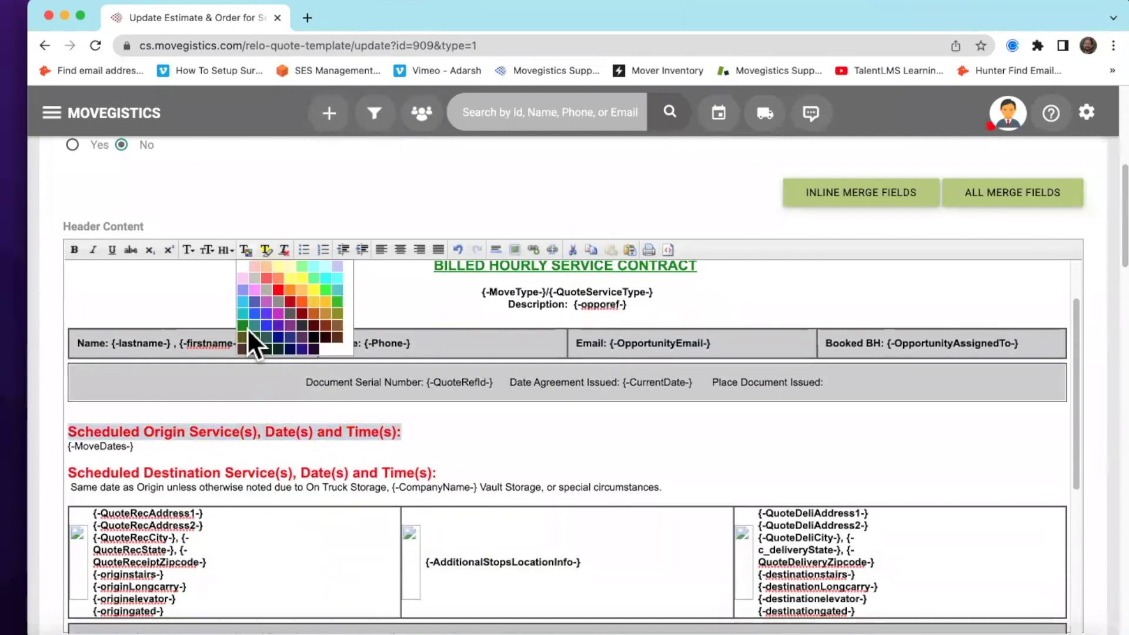
left_click(243, 327)
scroll(424, 434, "down", 3)
triple_click(353, 357)
left_click(246, 250)
left_click(242, 324)
Turn the remaining red lines further down the header green
scroll(542, 383, "down", 3)
scroll(412, 412, "down", 2)
triple_click(308, 494)
left_click(246, 184)
left_click(245, 245)
scroll(321, 429, "down", 5)
Colour the POSSIBLE ITEMS TO BE MOVED footer heading green
scroll(414, 469, "down", 5)
scroll(409, 460, "down", 5)
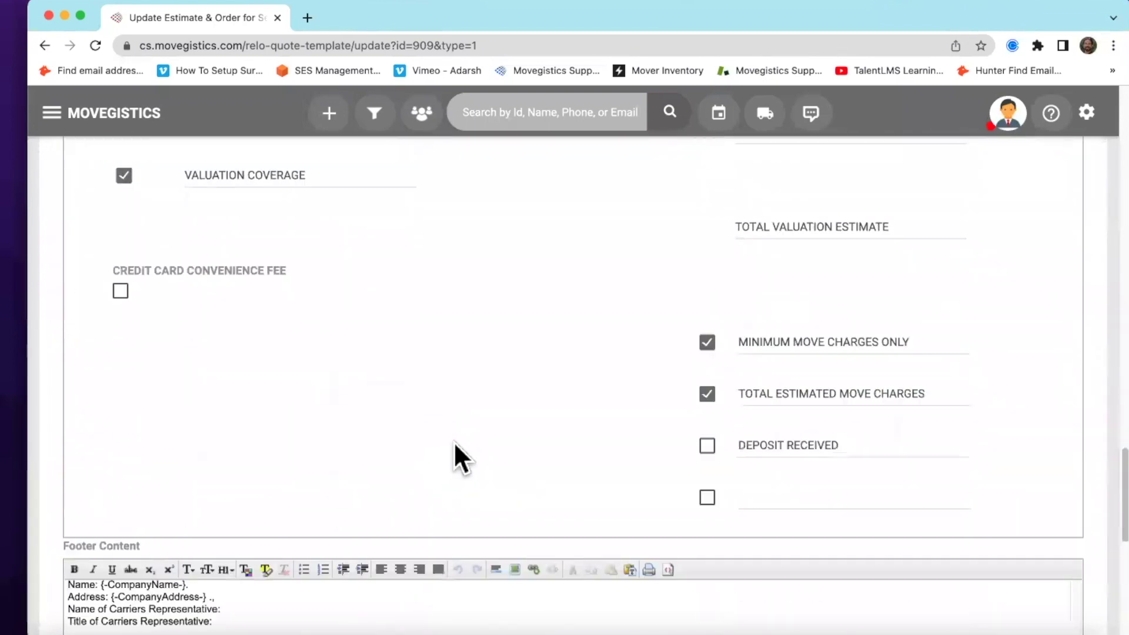
scroll(464, 465, "up", 5)
scroll(467, 467, "up", 10)
scroll(476, 465, "up", 10)
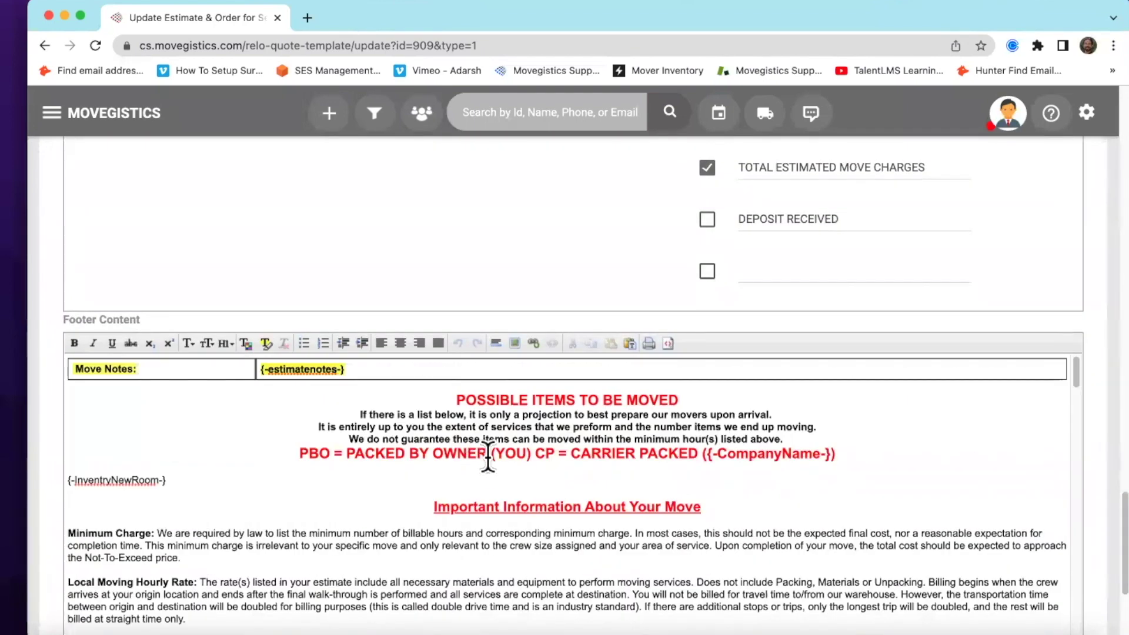
triple_click(524, 400)
left_click(246, 344)
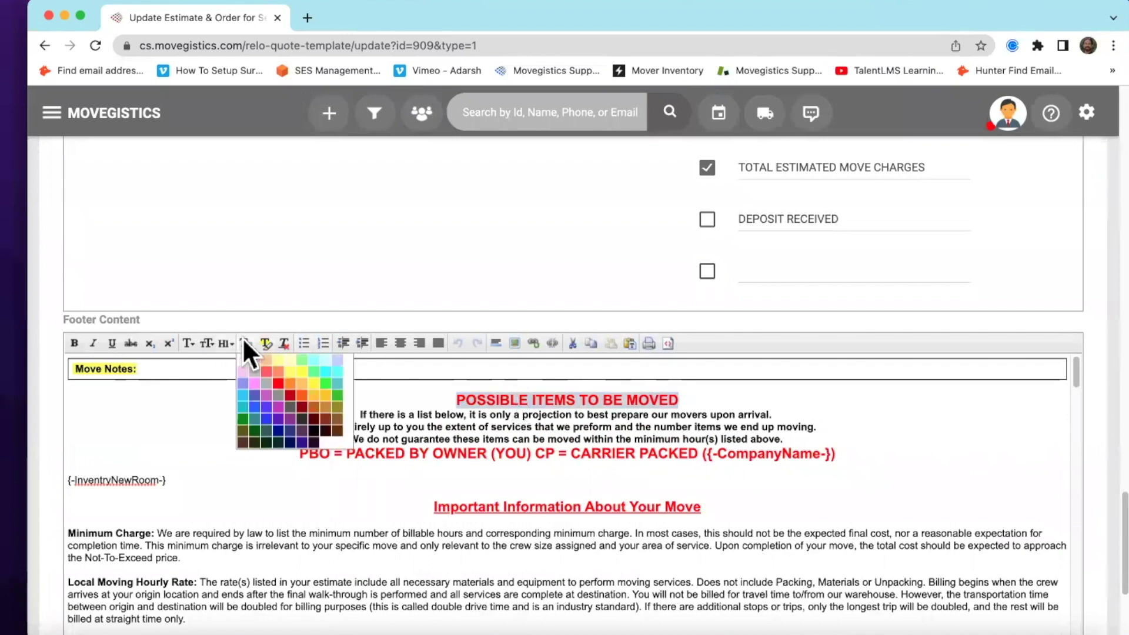
left_click(243, 419)
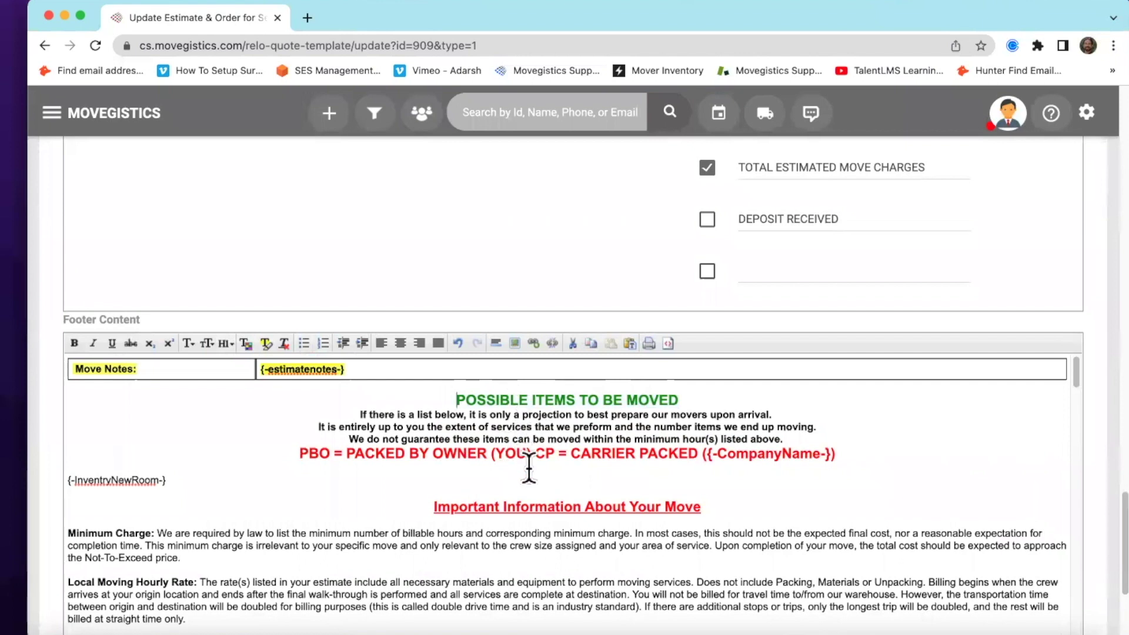
Scroll down to the bottom of the template update form
scroll(533, 471, "down", 1)
scroll(529, 412, "down", 5)
scroll(412, 447, "down", 5)
scroll(435, 476, "down", 5)
scroll(447, 474, "down", 5)
scroll(464, 478, "down", 3)
scroll(473, 481, "down", 3)
scroll(474, 481, "down", 5)
scroll(473, 482, "down", 5)
scroll(473, 481, "down", 5)
scroll(474, 481, "down", 5)
scroll(474, 481, "down", 5)
scroll(473, 481, "down", 5)
scroll(474, 481, "down", 5)
scroll(473, 481, "down", 5)
scroll(473, 481, "down", 5)
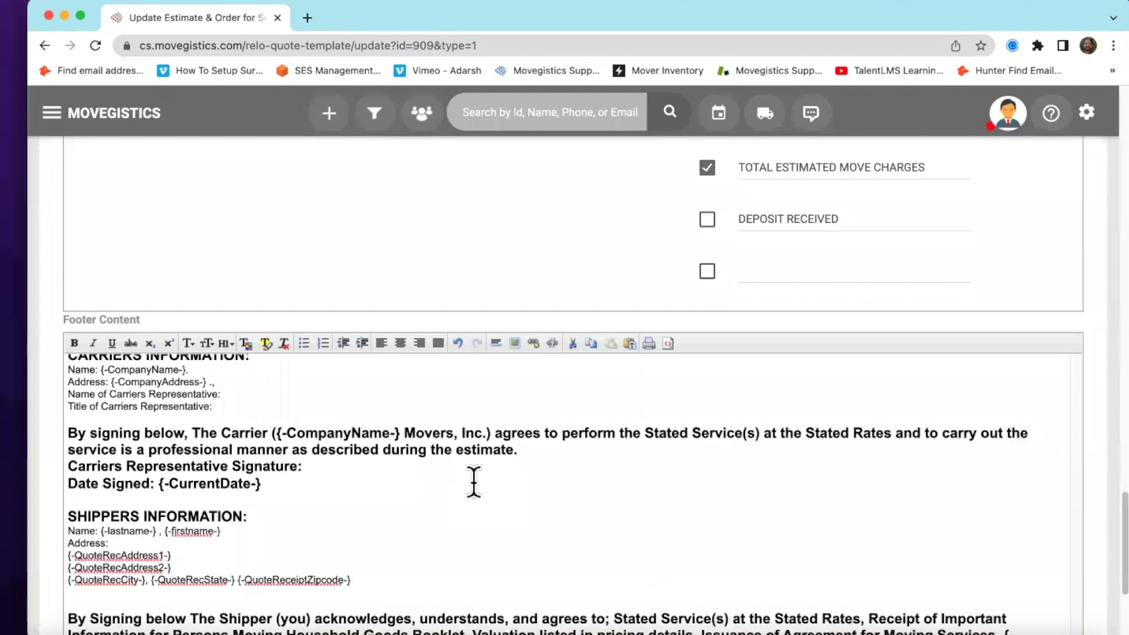
scroll(492, 293, "down", 3)
left_click(874, 401)
Save the sample template, then scroll its Quote Templates view to check the green title and headings
left_click(535, 594)
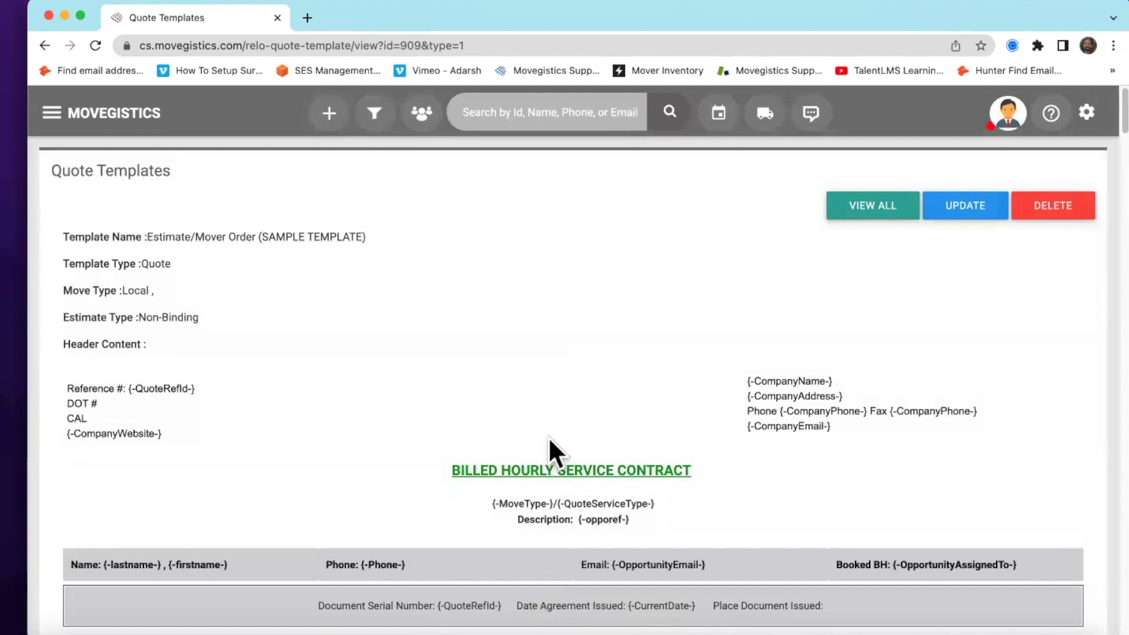
scroll(549, 419, "down", 4)
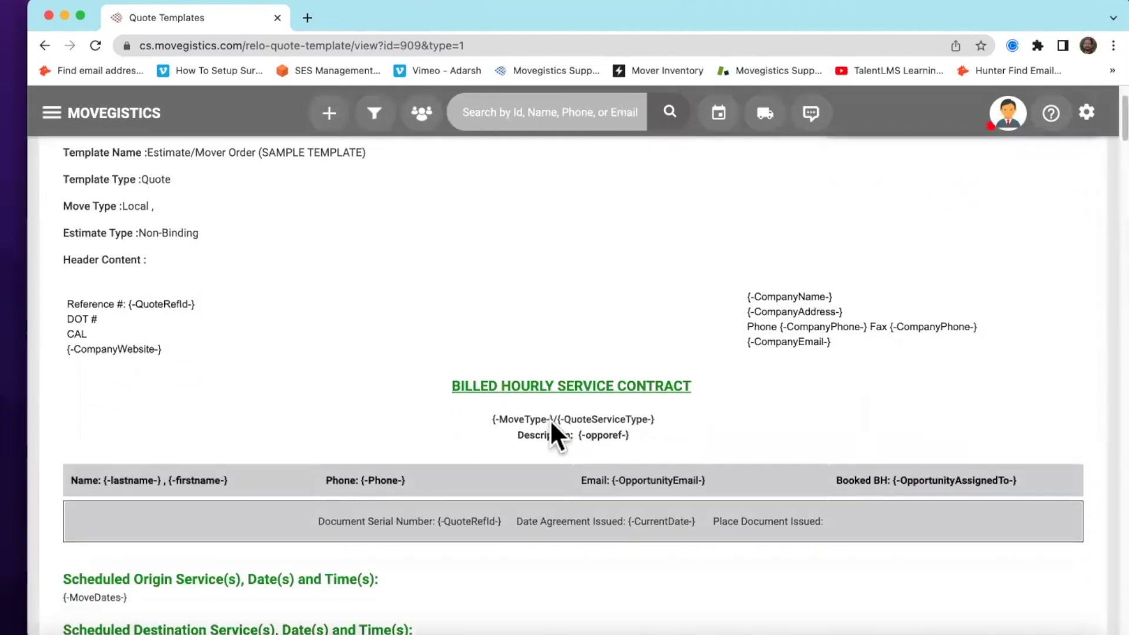
scroll(556, 436, "down", 3)
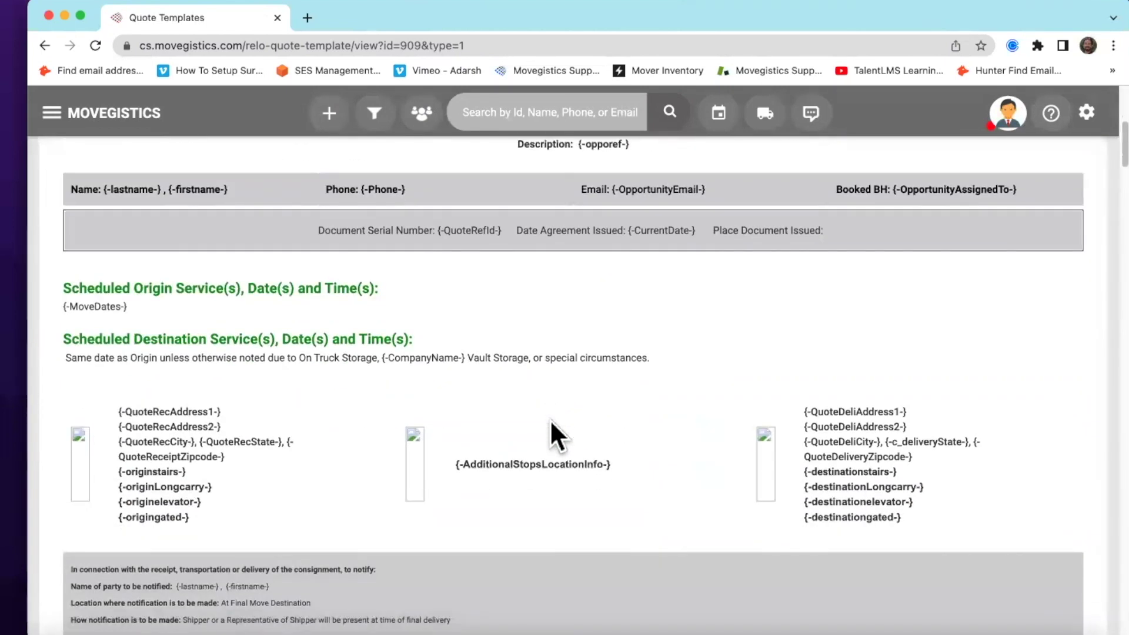
scroll(556, 436, "down", 3)
scroll(550, 418, "down", 5)
scroll(551, 419, "down", 2)
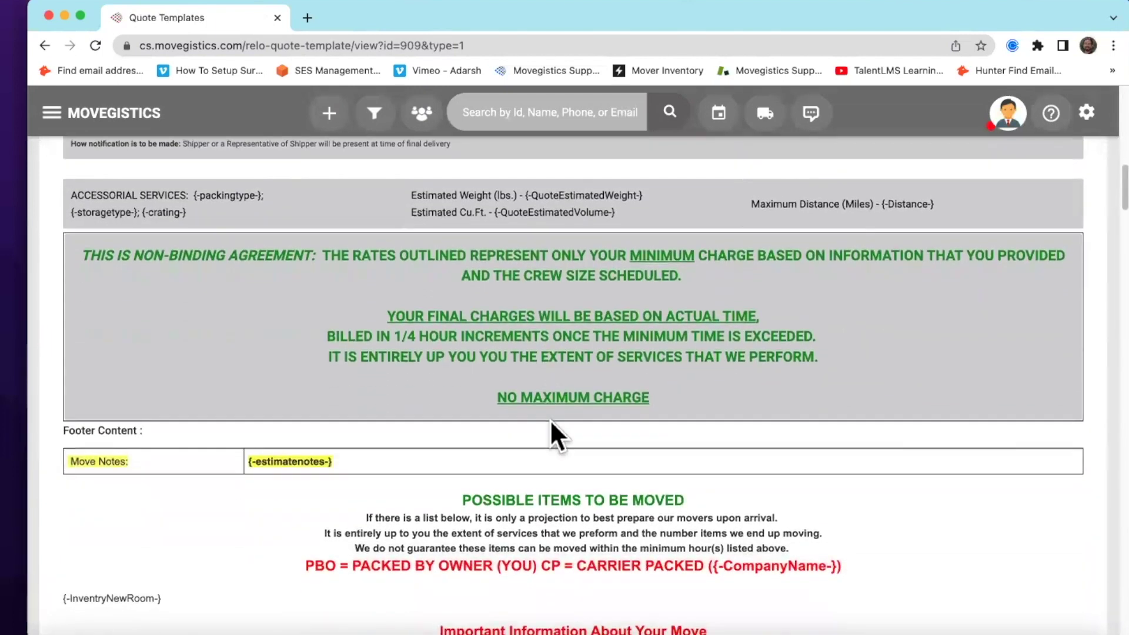
scroll(551, 419, "down", 2)
scroll(551, 419, "up", 1)
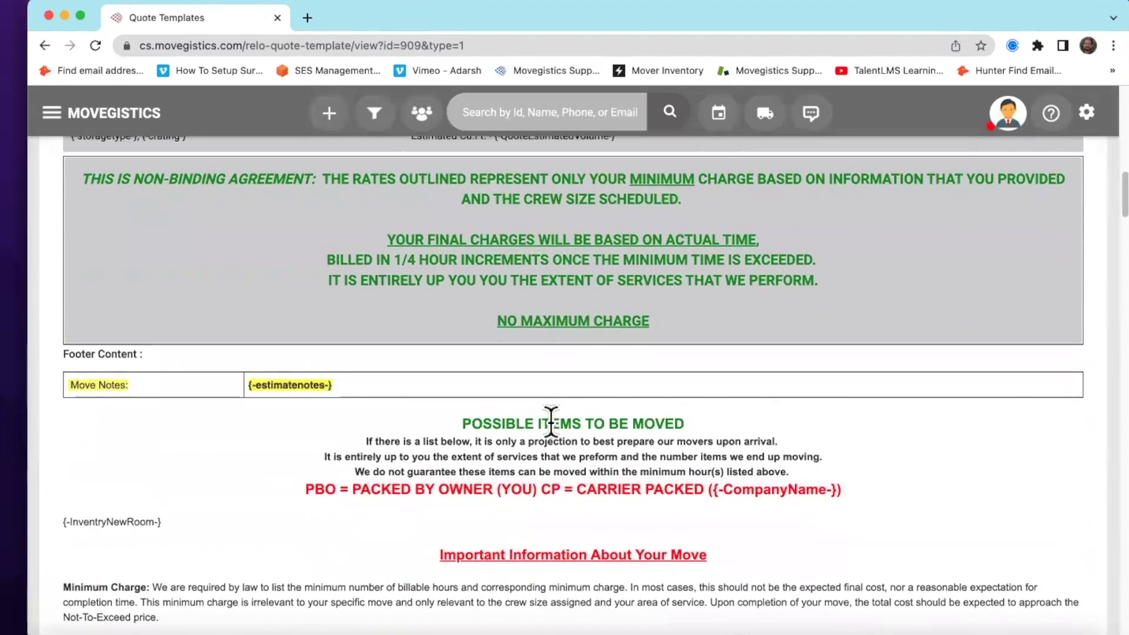
scroll(551, 418, "up", 5)
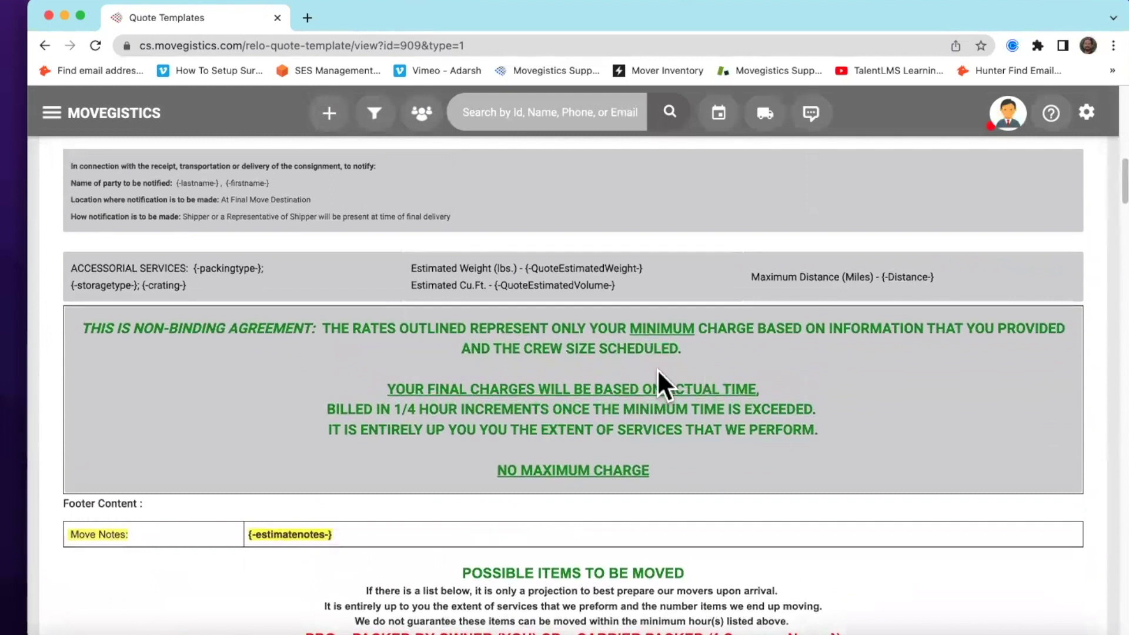
scroll(658, 369, "up", 1)
scroll(658, 372, "up", 7)
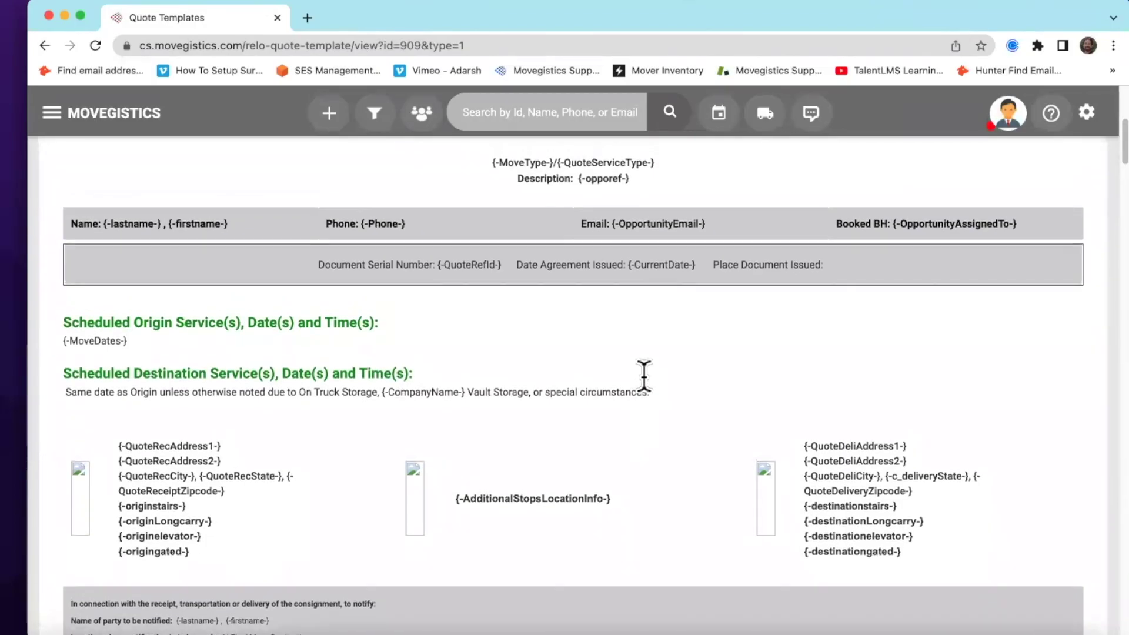
scroll(1116, 181, "up", 5)
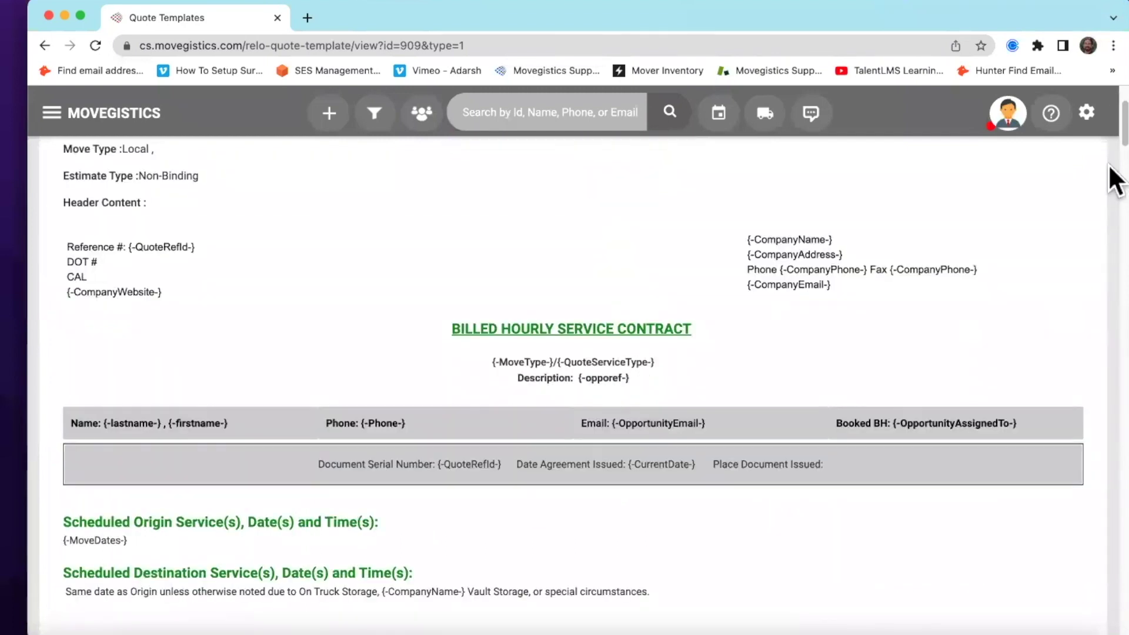
Open Default Templates to confirm Estimate/Mover Order is the local quote default
left_click(1088, 114)
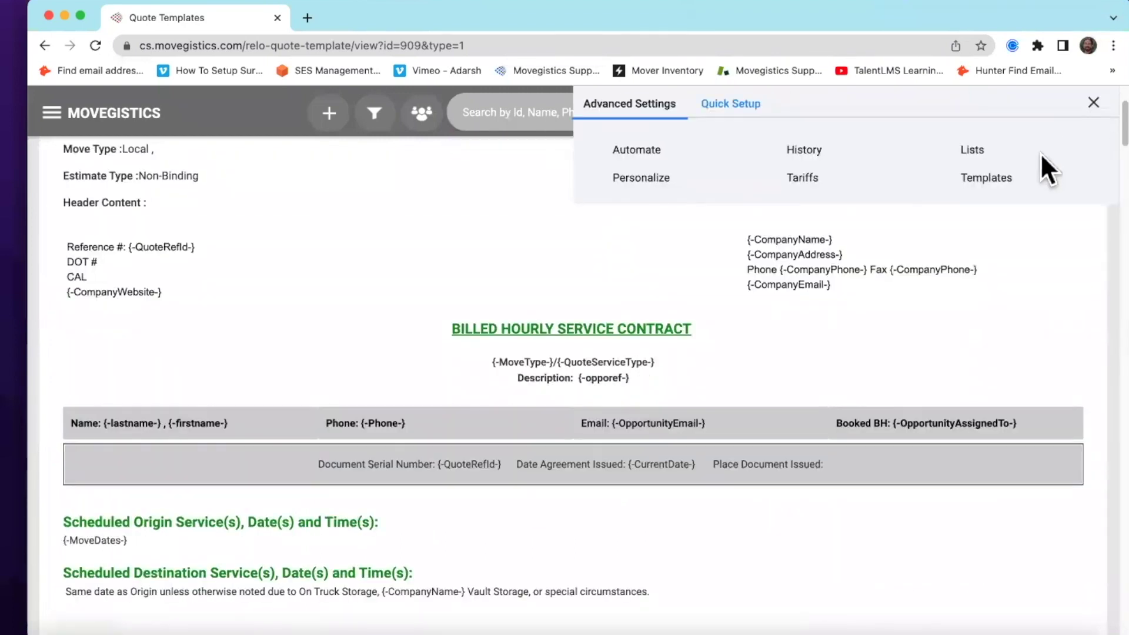
left_click(998, 177)
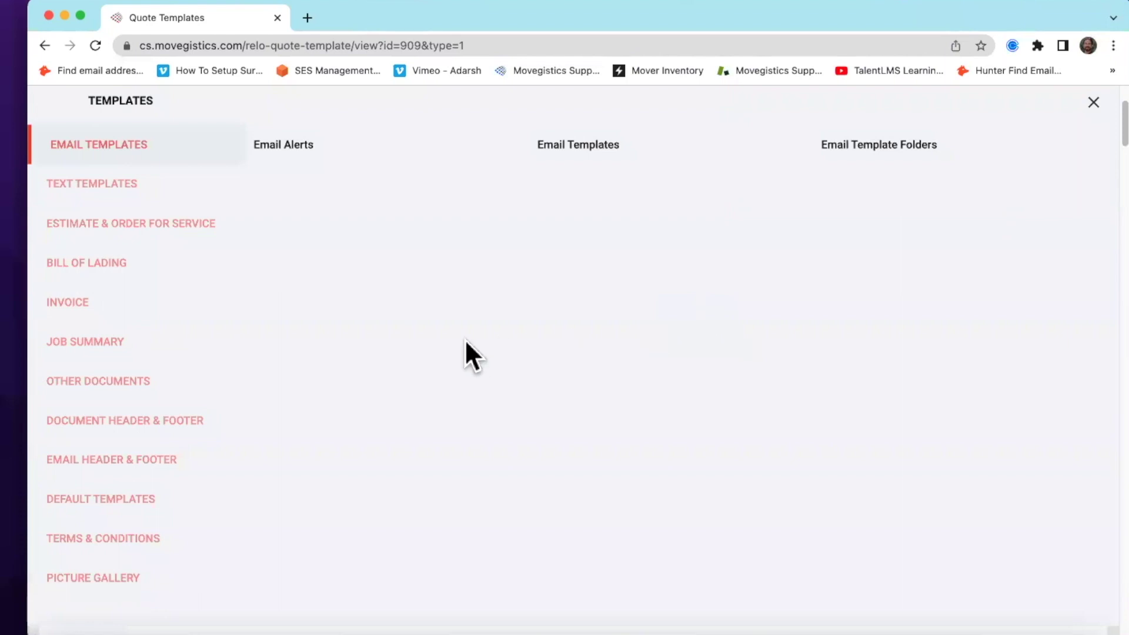
left_click(158, 499)
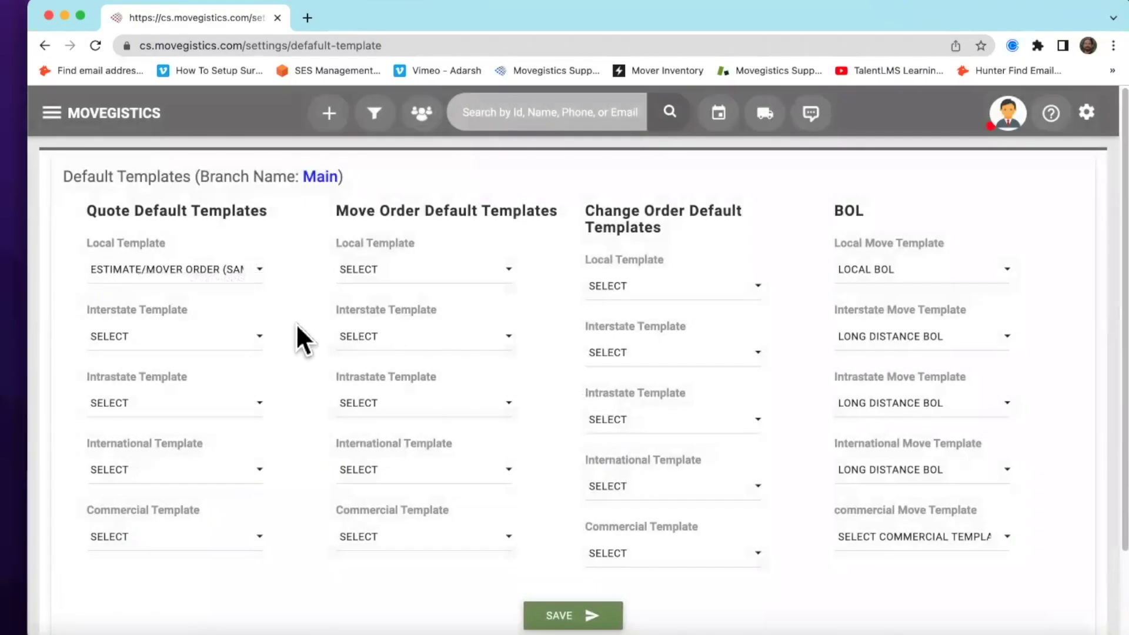
Return to the Estimate & Order for Service template list via Settings > Templates
left_click(1088, 114)
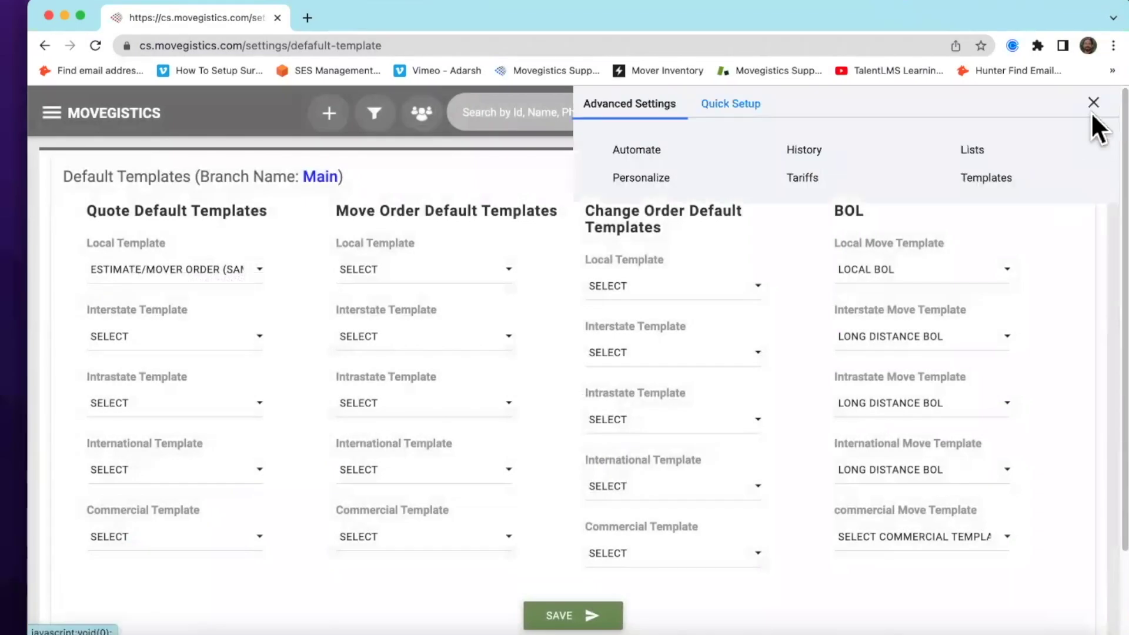
left_click(998, 179)
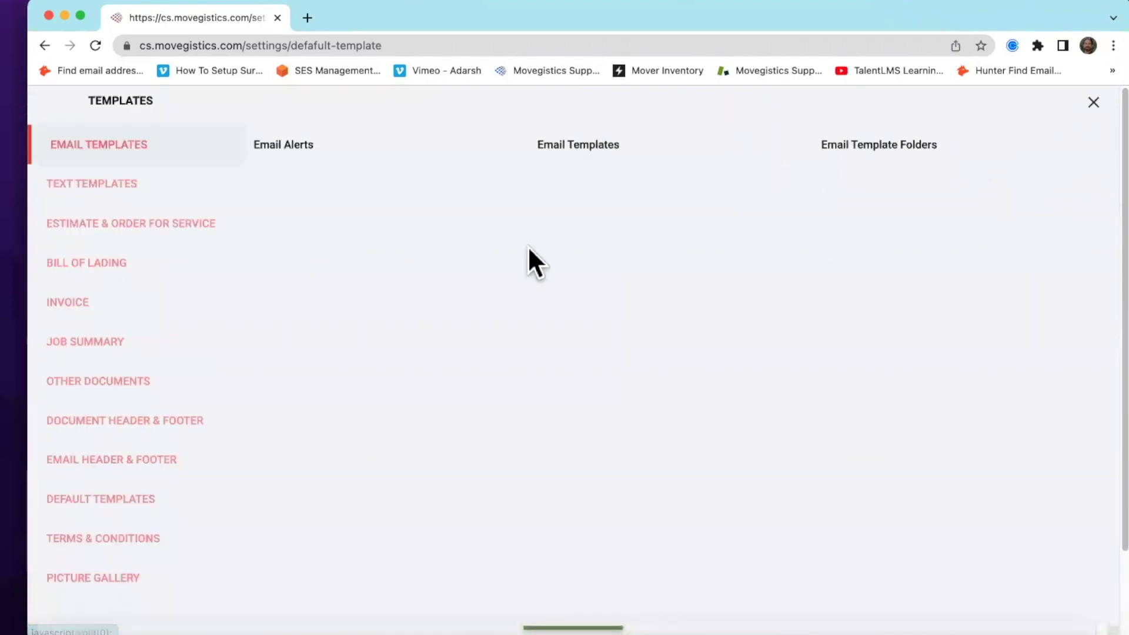
left_click(171, 228)
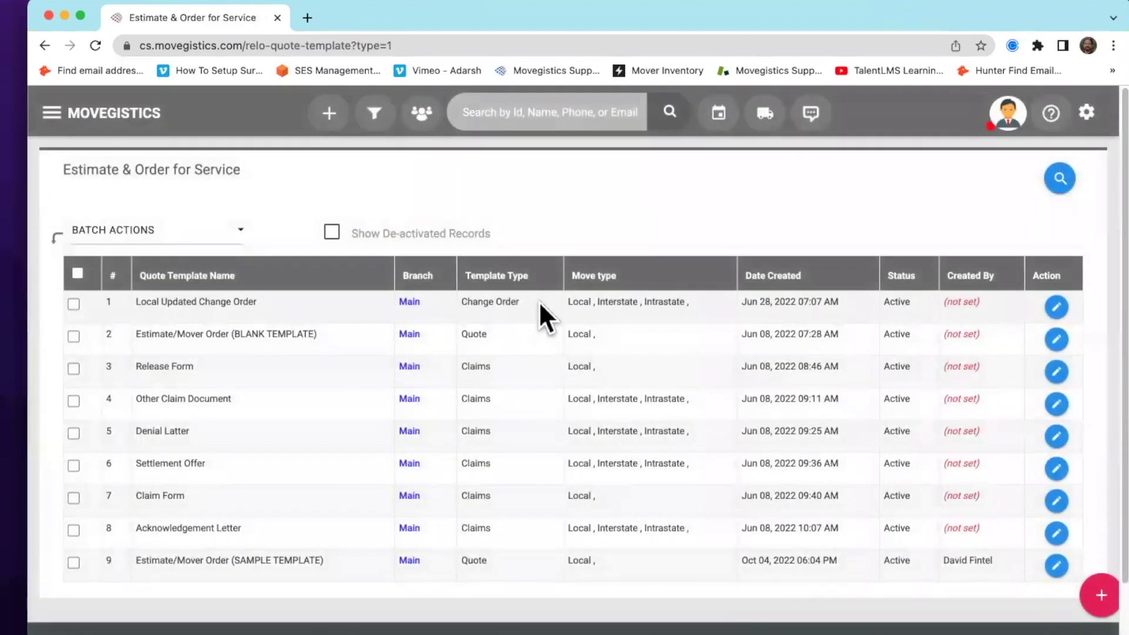
scroll(541, 196, "down", 2)
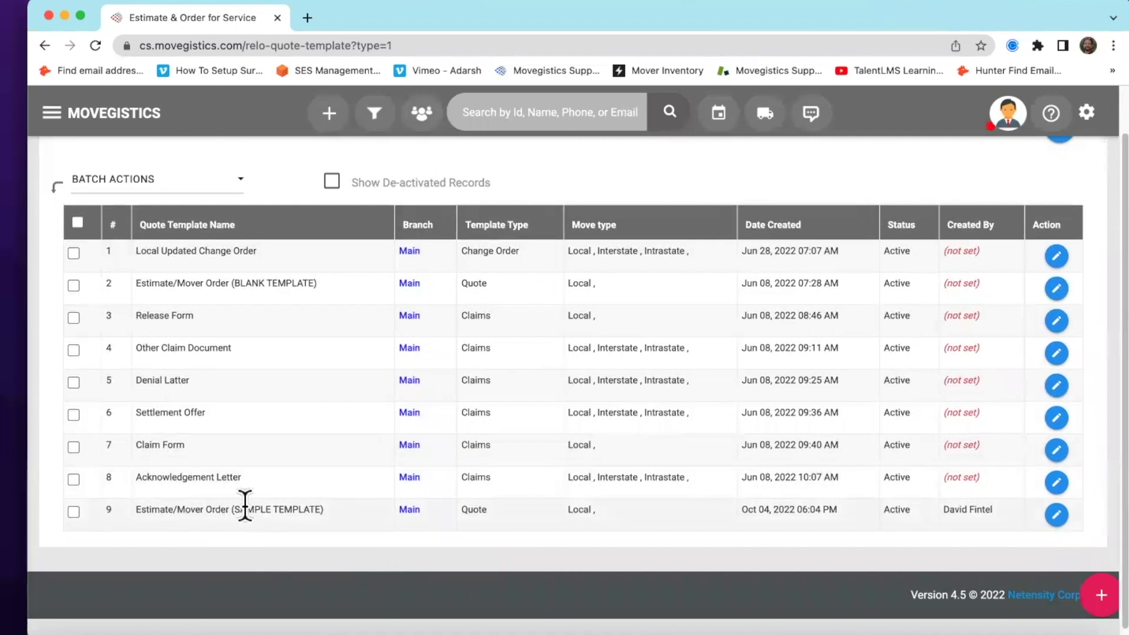
mouse_move(1056, 565)
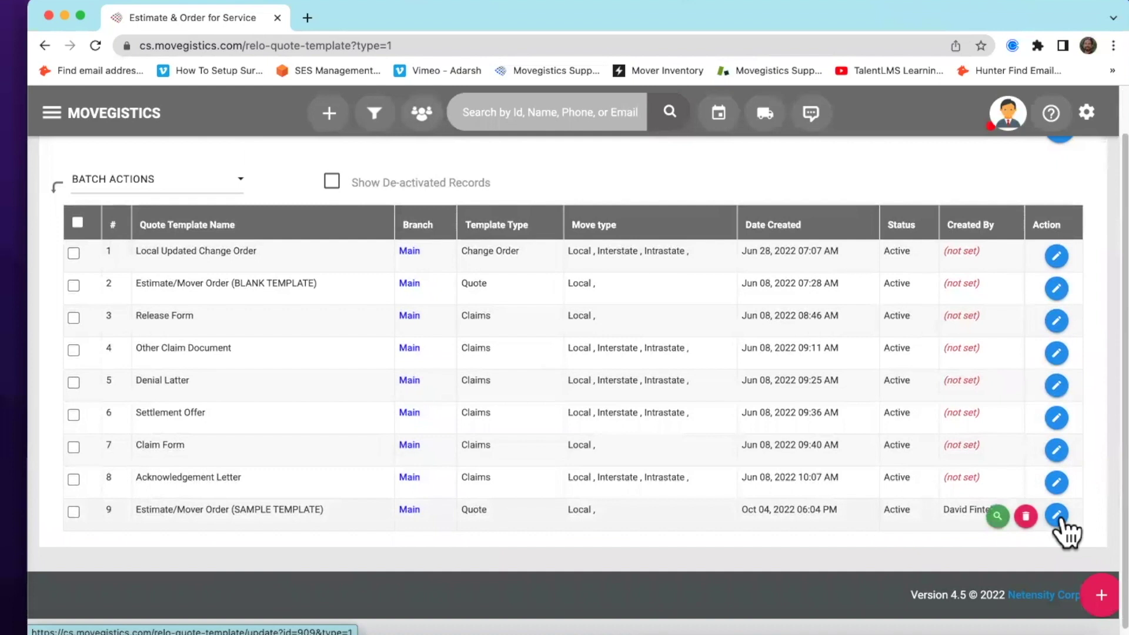
Append '**********DAVID rough draft******' to row 9's Quote Template Name and save
left_click(1057, 516)
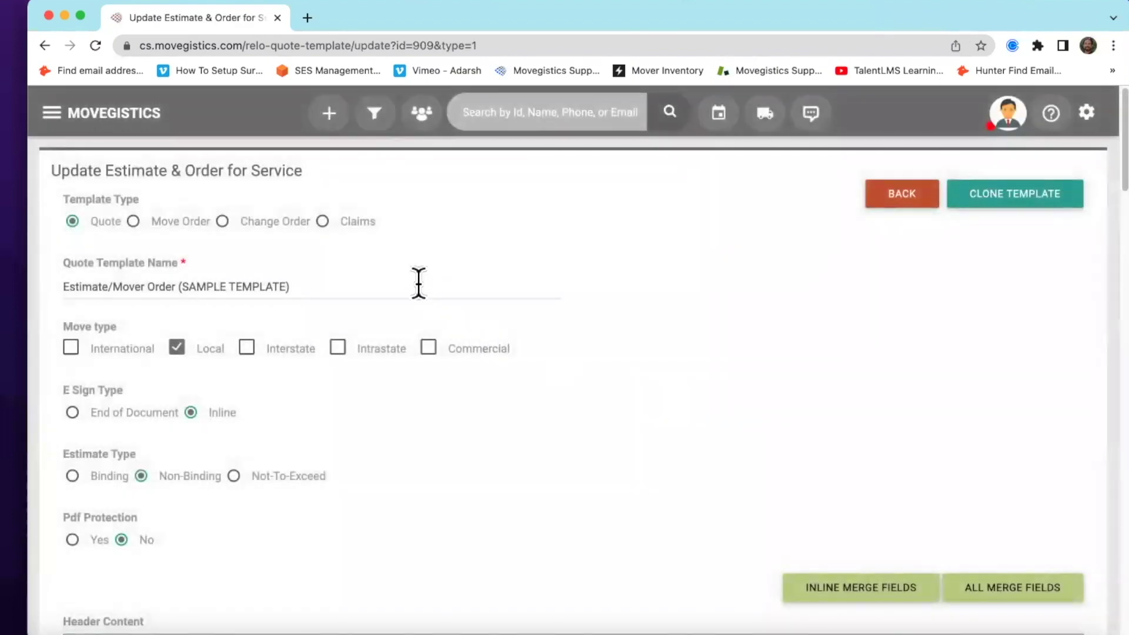
left_click(418, 282)
type("**********DAVID ")
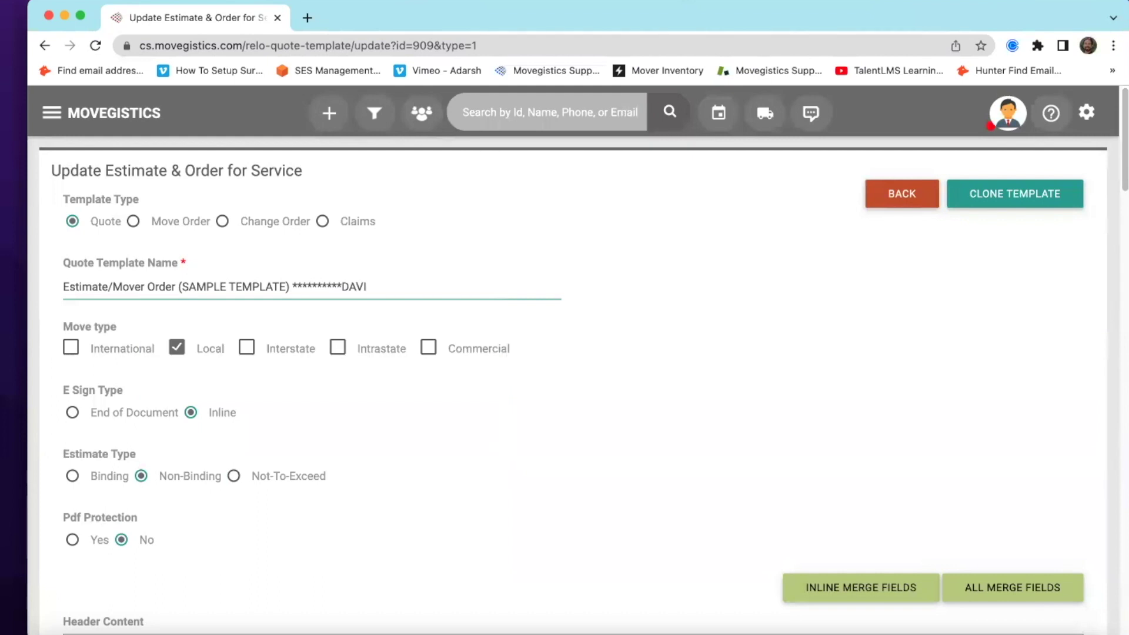
type("rough draft******")
left_click(897, 320)
scroll(700, 317, "down", 7)
scroll(716, 405, "down", 5)
scroll(714, 469, "down", 10)
scroll(731, 496, "down", 5)
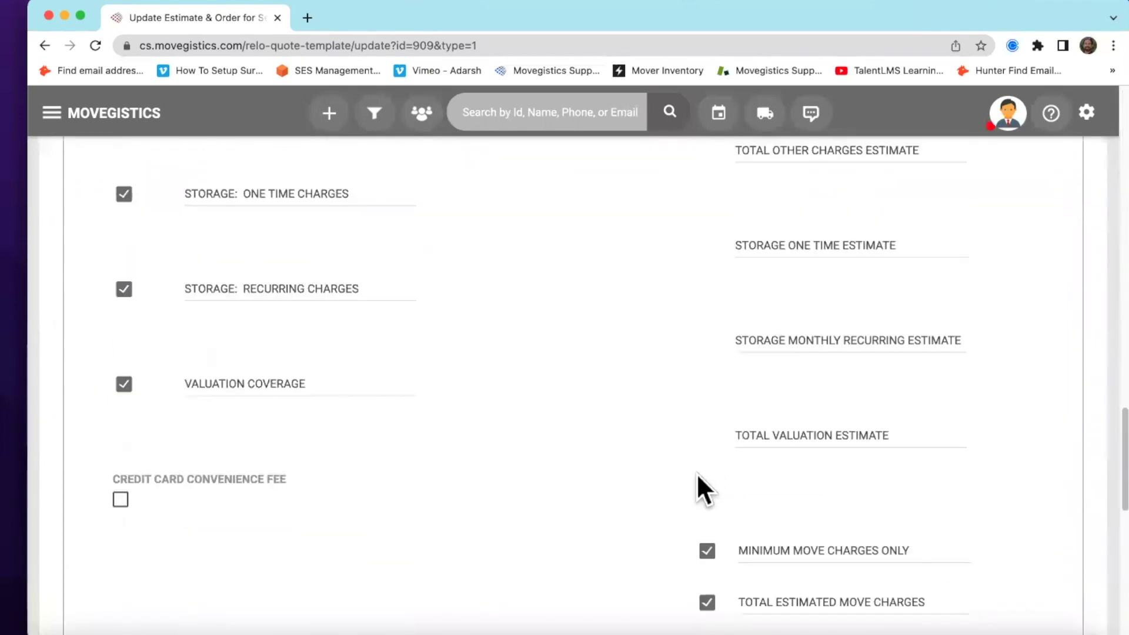
scroll(706, 487, "down", 10)
scroll(617, 468, "down", 5)
left_click(535, 537)
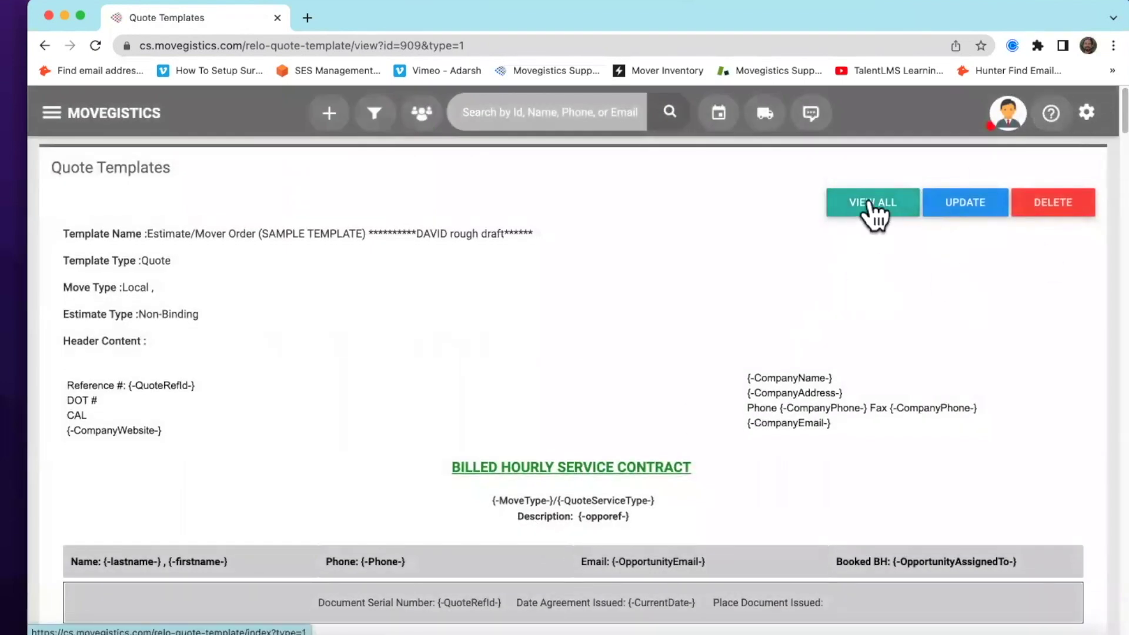
Go back to Settings > Templates > Estimate & Order for Service to see the renamed row 9
left_click(1091, 120)
left_click(987, 170)
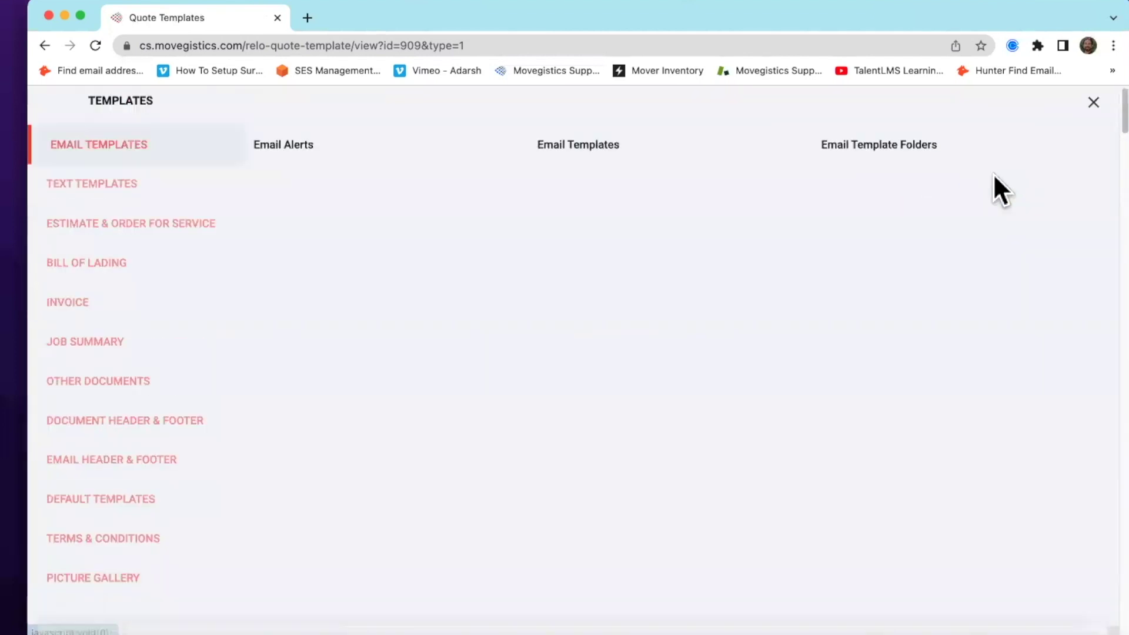
left_click(187, 224)
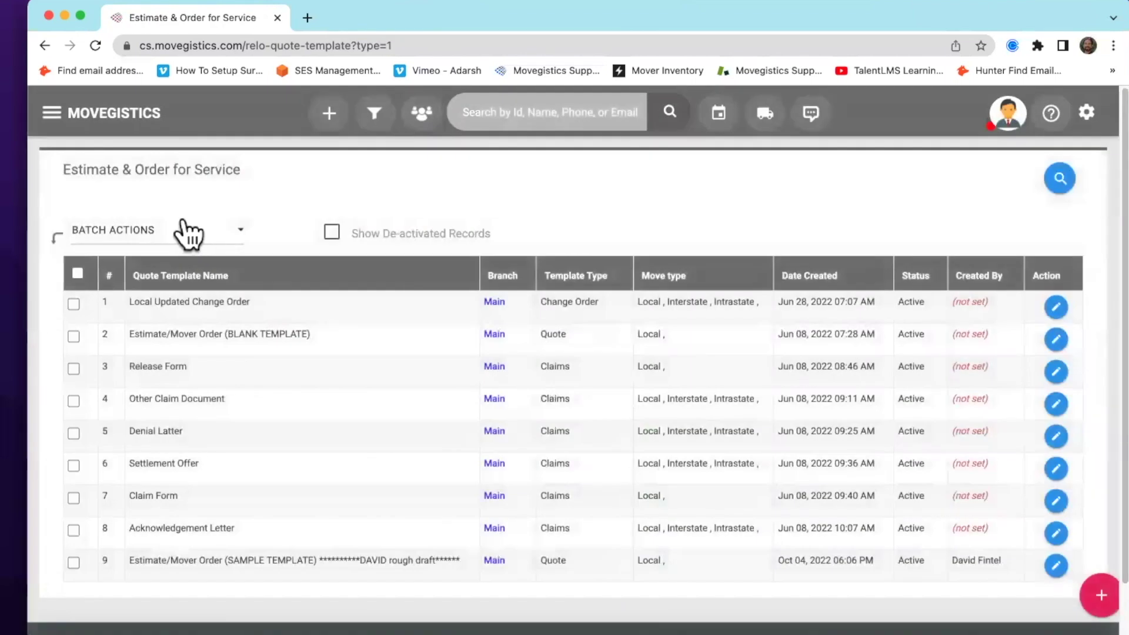